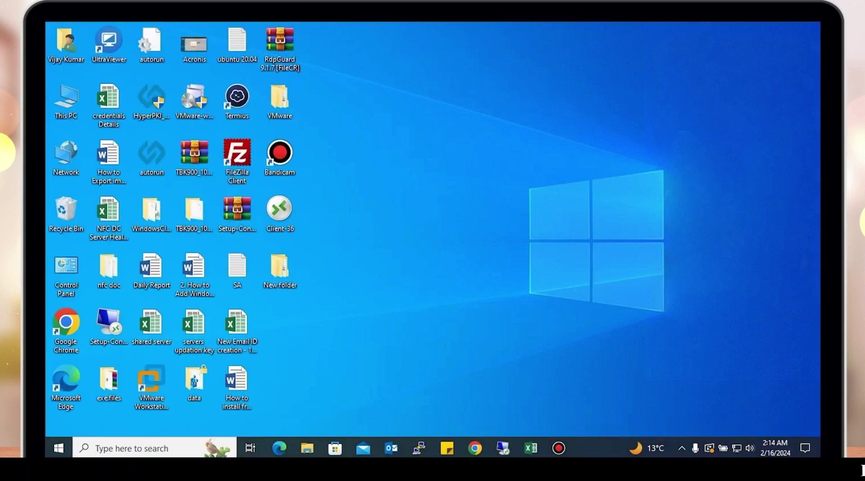
Launch the Remote Desktop Connection client with mstsc from the Run dialog
key(super+r)
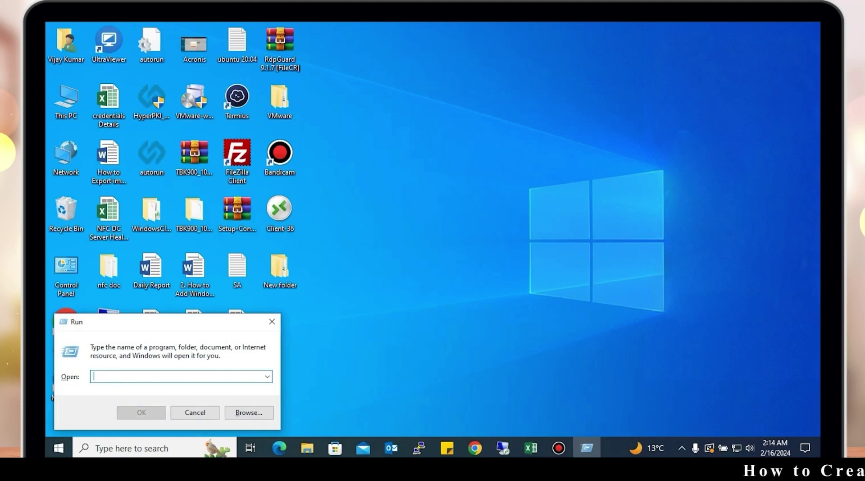
text(mstsc)
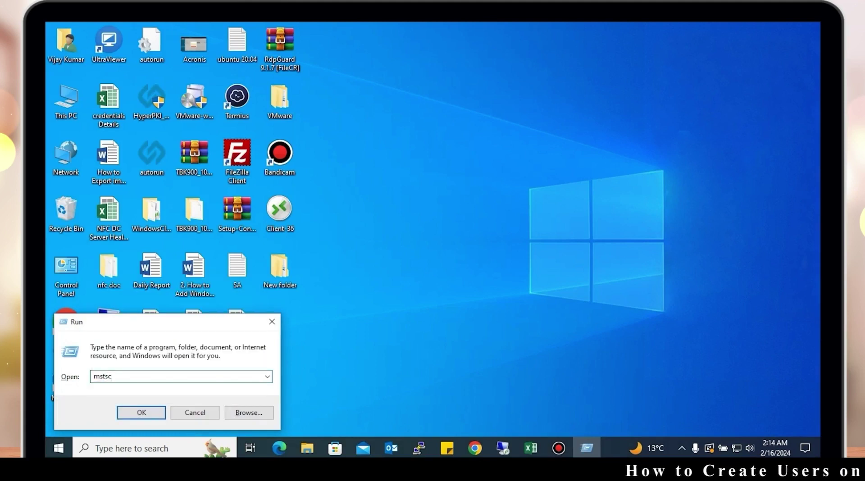
key(Return)
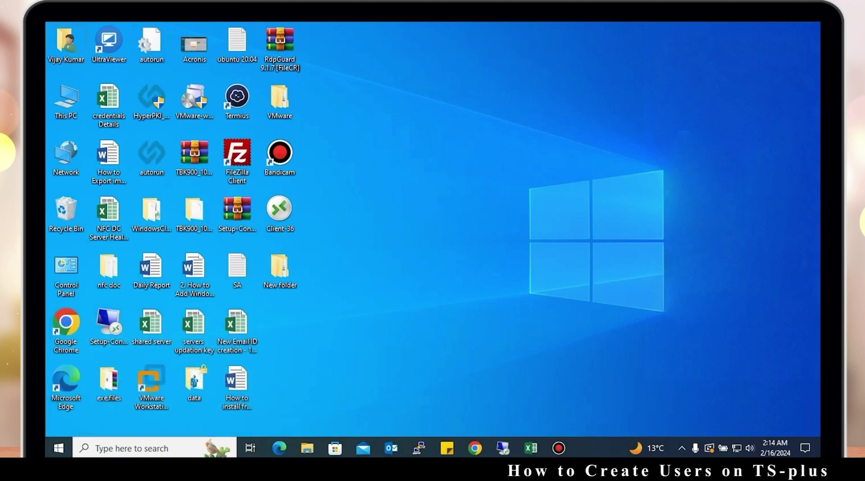
key(super+r)
text(contro)
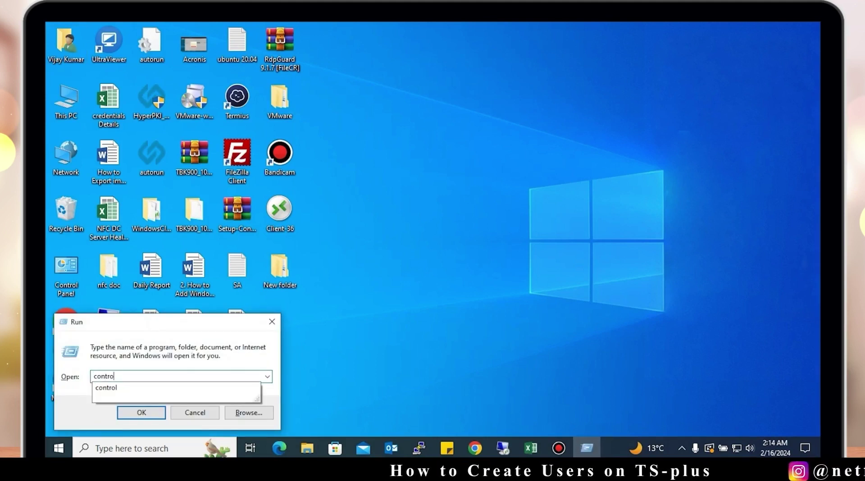
key(BackSpace)
key(BackSpace)
key(BackSpace)
key(BackSpace)
key(BackSpace)
key(BackSpace)
text(mst)
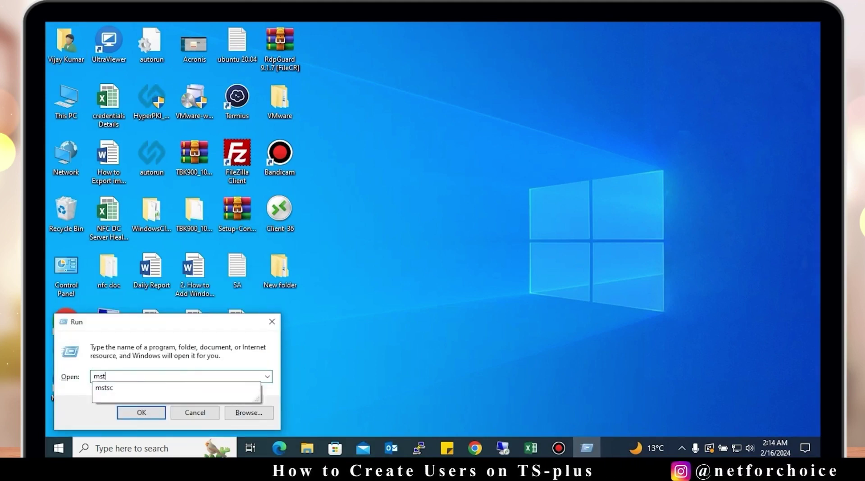
text(sc)
key(Return)
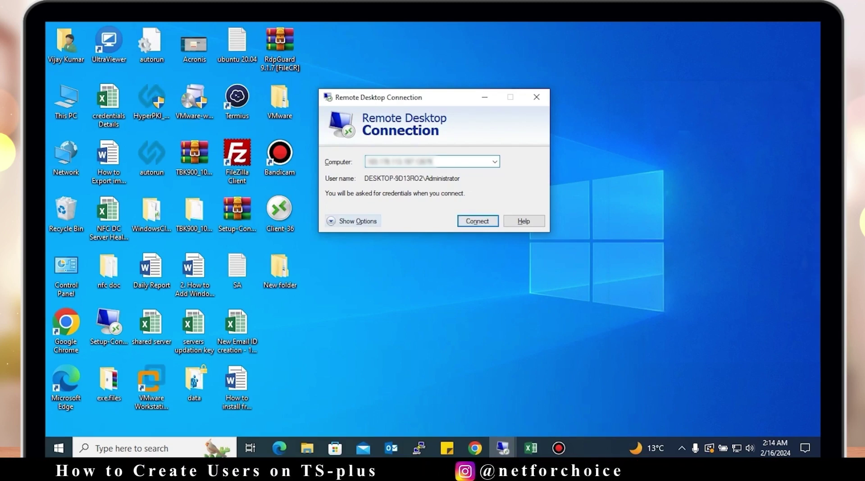
Expand the connection options and open the full Local Resources device list
key(alt+o)
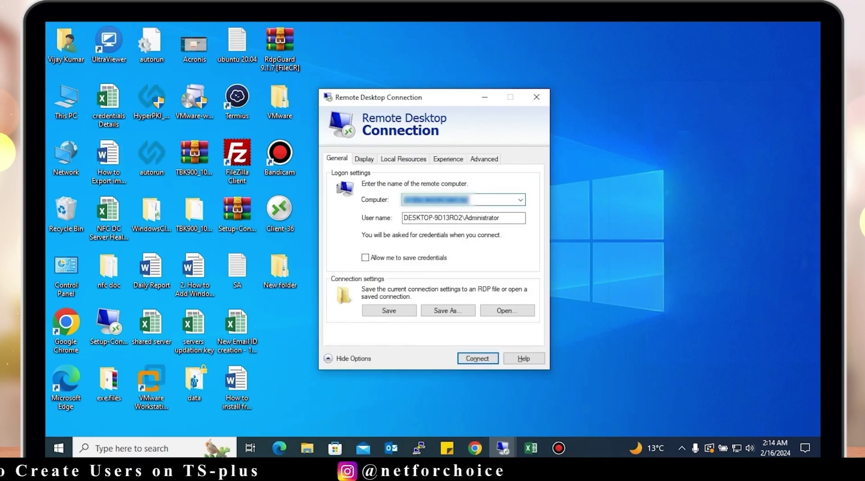
click(66, 101)
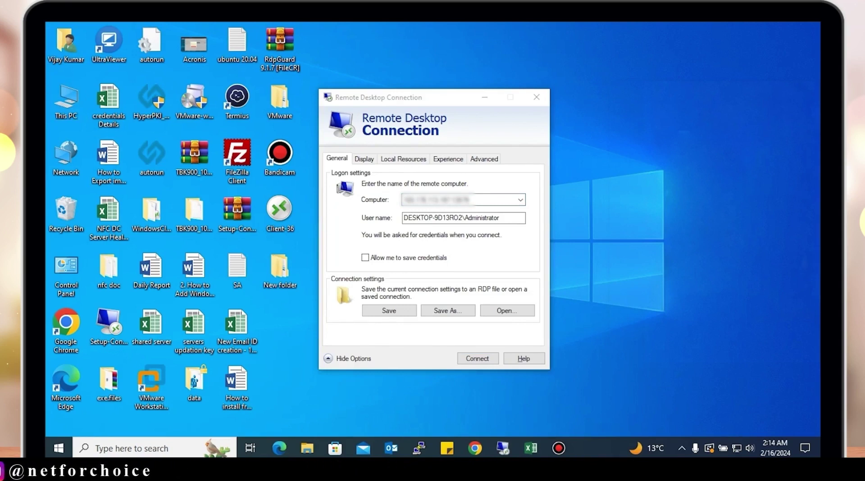
key(alt+Tab)
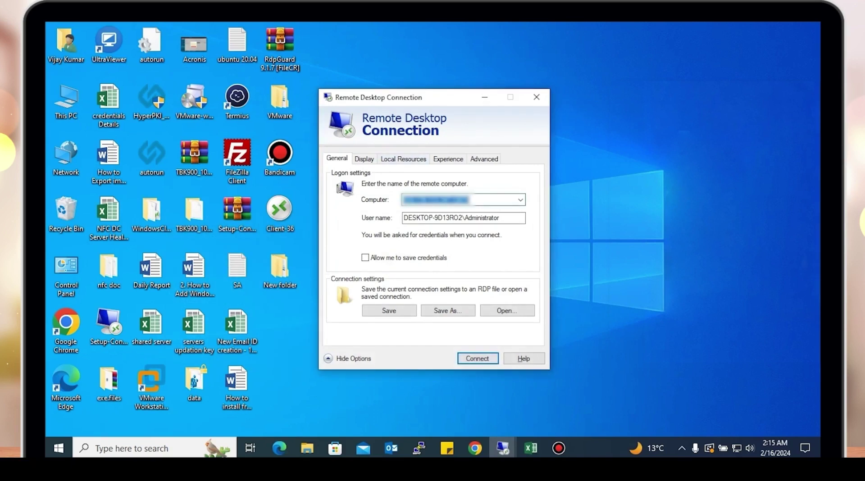
click(404, 159)
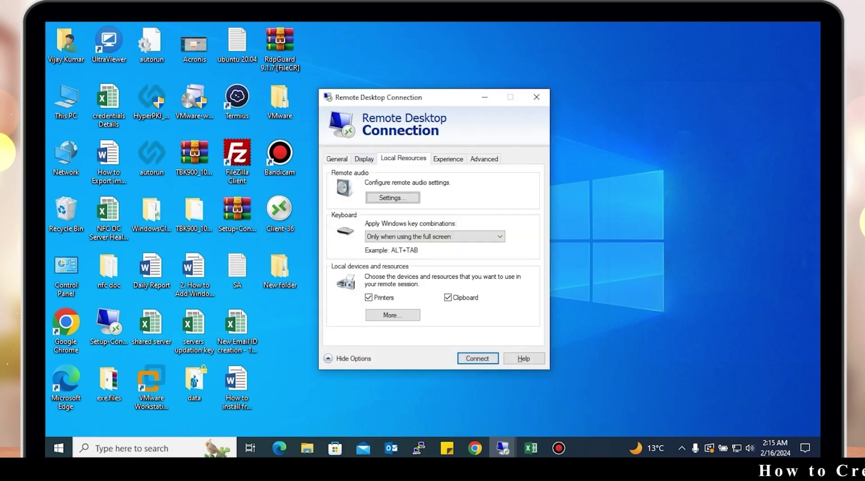
click(392, 315)
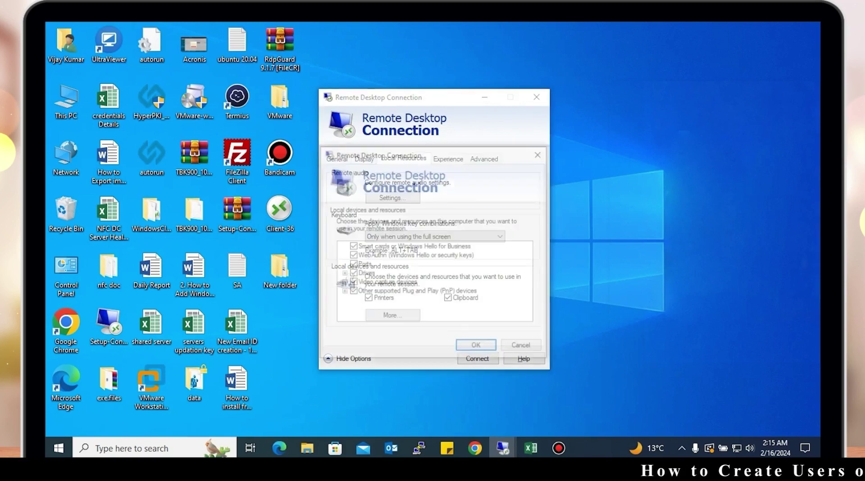
Share smart cards, WebAuthn keys, ports, drives, video capture and Plug and Play devices
click(352, 246)
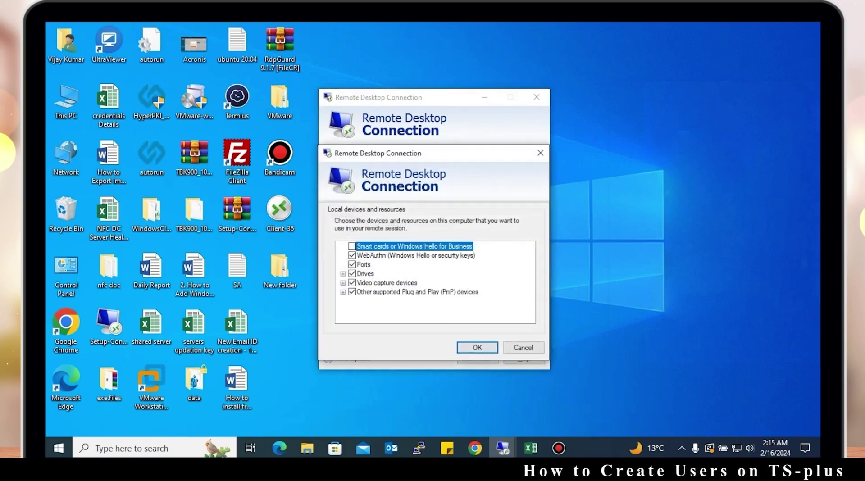
click(352, 255)
click(352, 264)
click(352, 274)
click(352, 283)
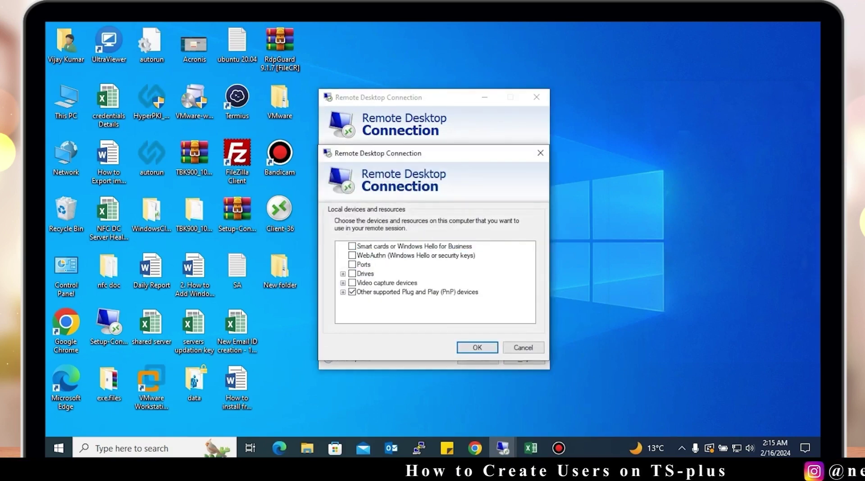
click(351, 292)
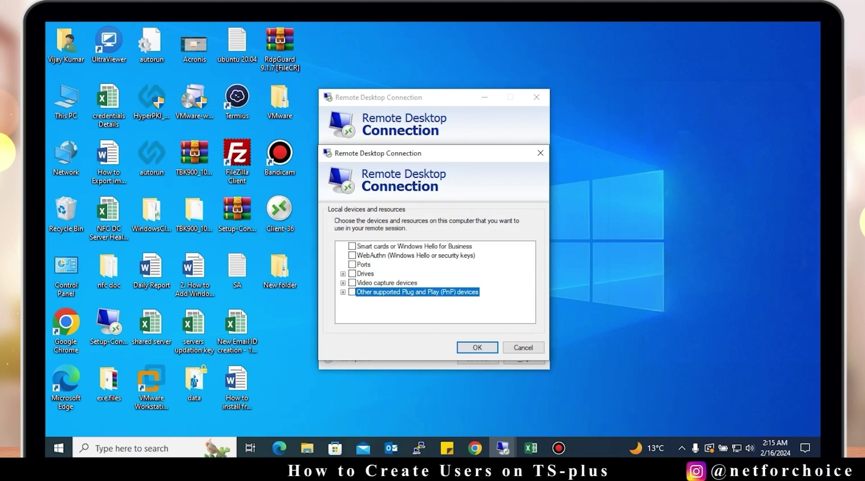
click(352, 246)
click(352, 255)
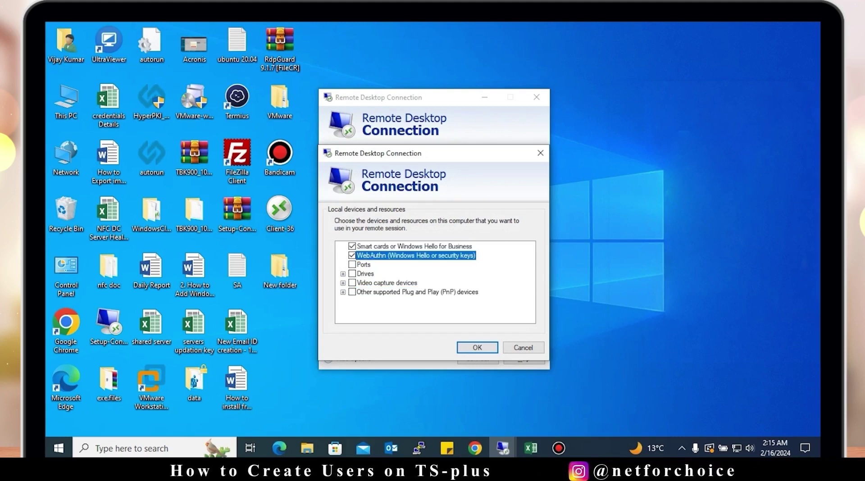
click(352, 264)
click(352, 274)
click(352, 283)
click(352, 293)
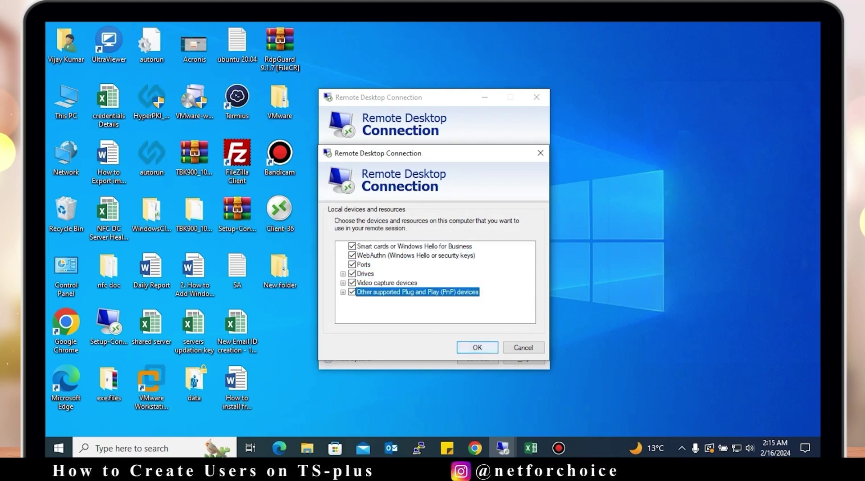
key(Return)
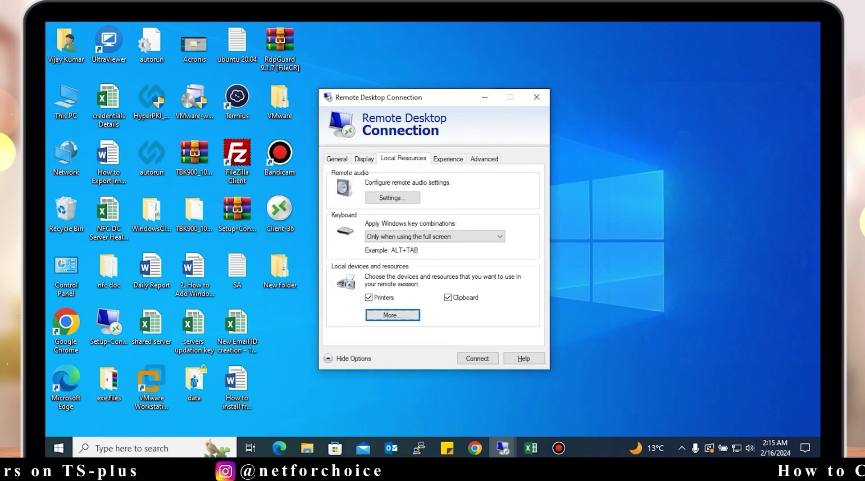
double_click(66, 102)
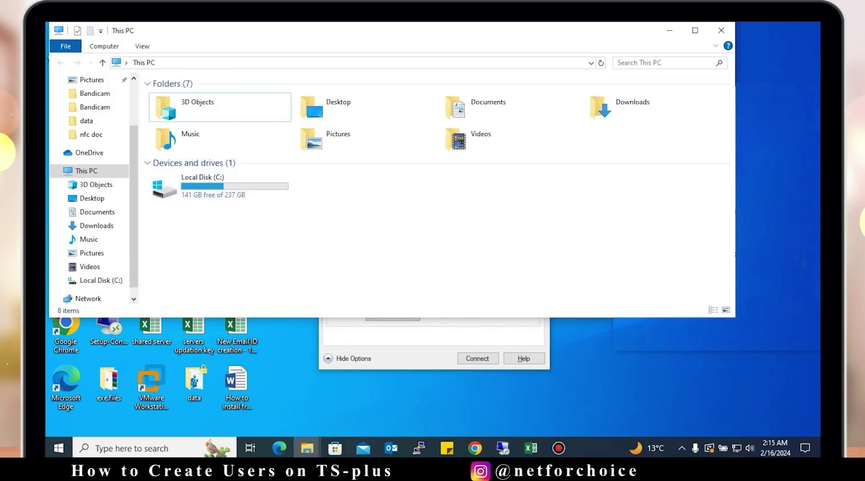
click(670, 30)
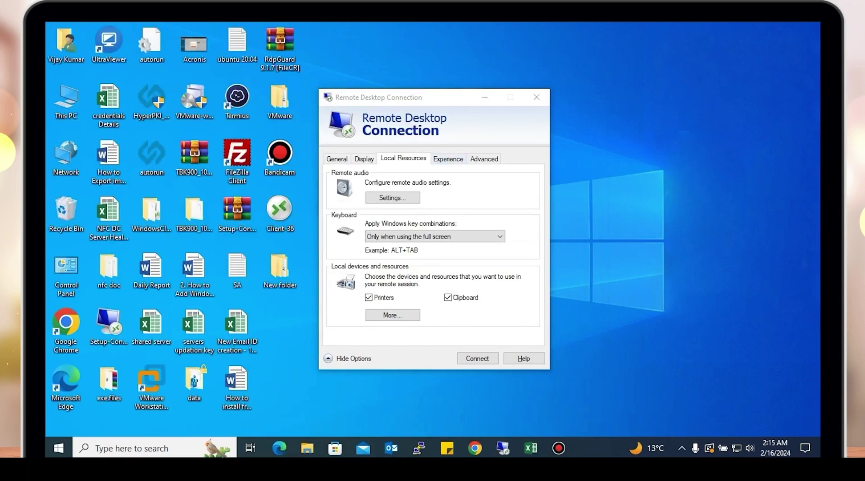
Review the Experience settings and connect to the remote server
click(448, 159)
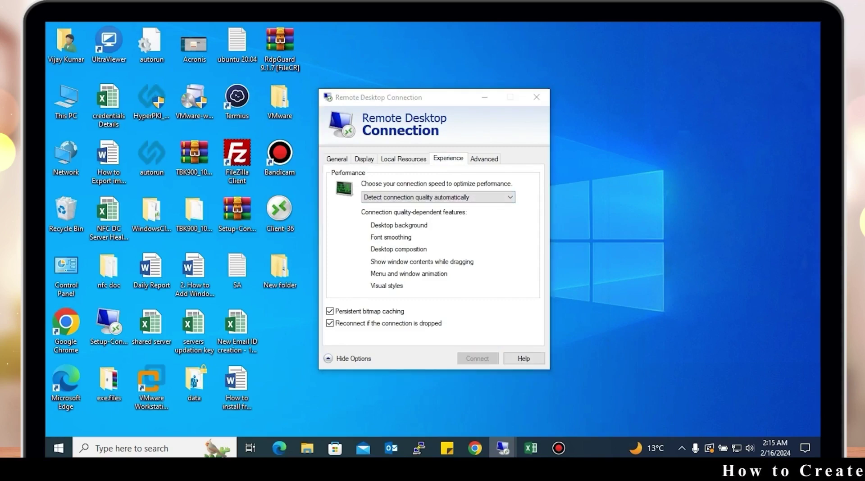
click(513, 292)
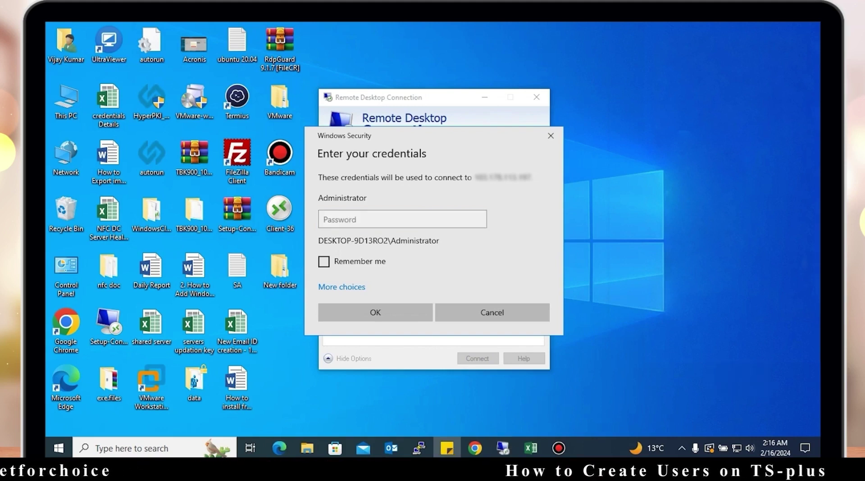
Sign in as Administrator by pasting the account password into the Windows Security prompt
click(403, 219)
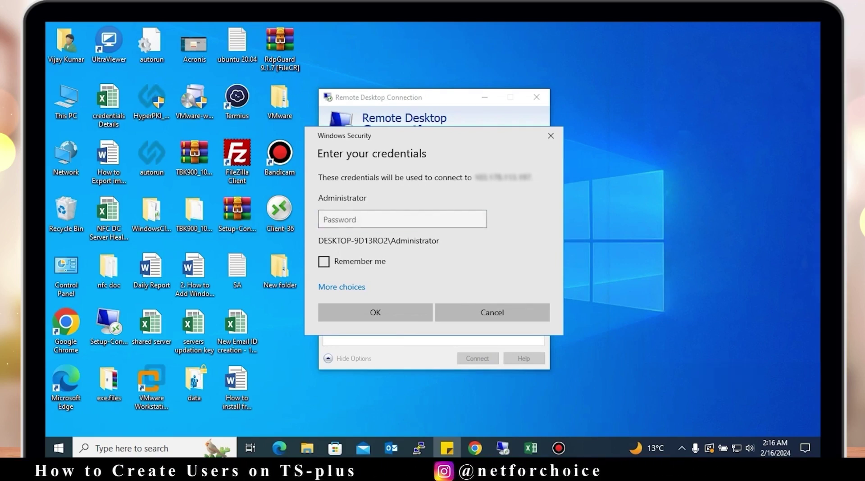
click(403, 219)
key(ctrl+v)
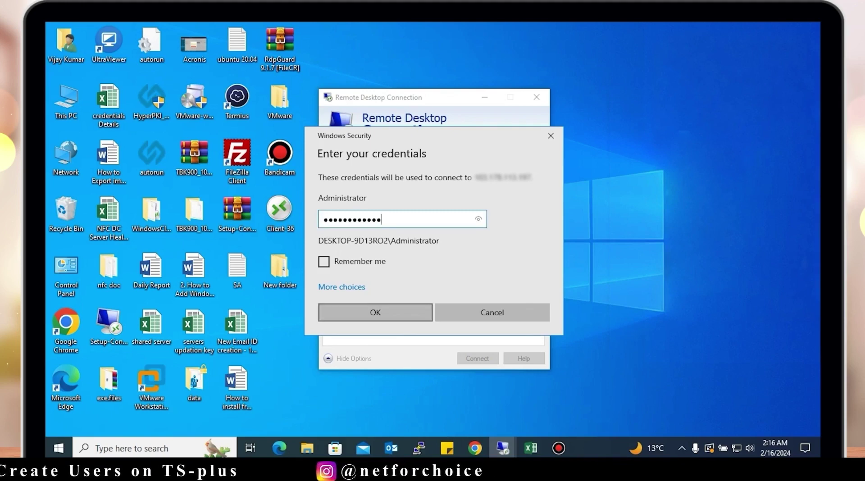
key(Return)
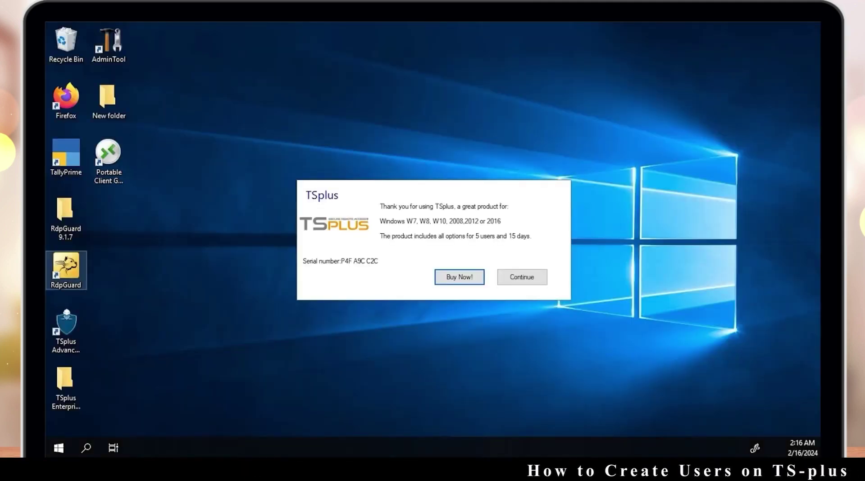
right_click(579, 208)
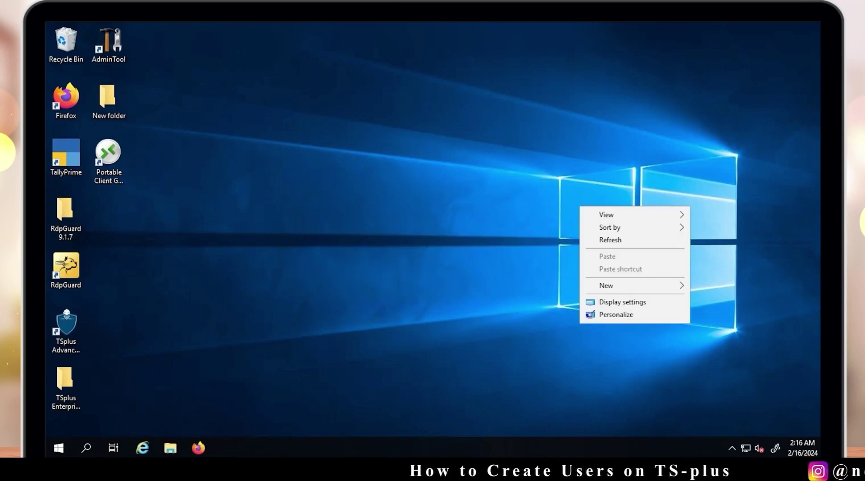
click(604, 237)
right_click(463, 161)
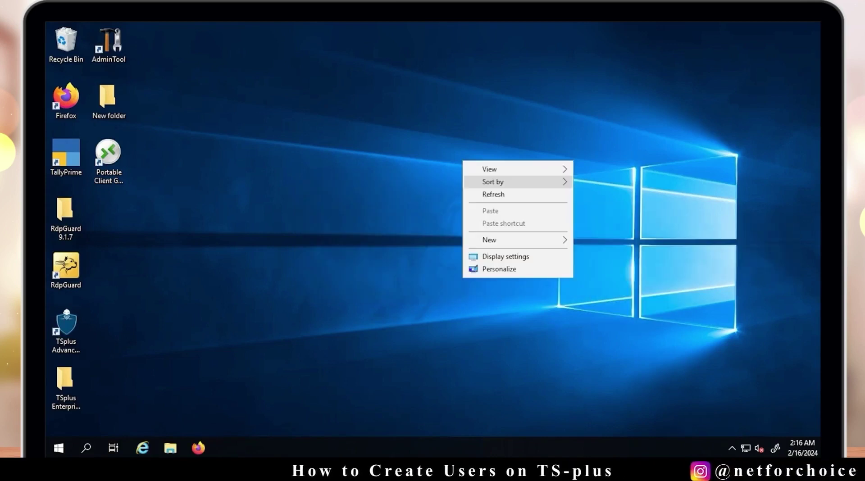
click(491, 194)
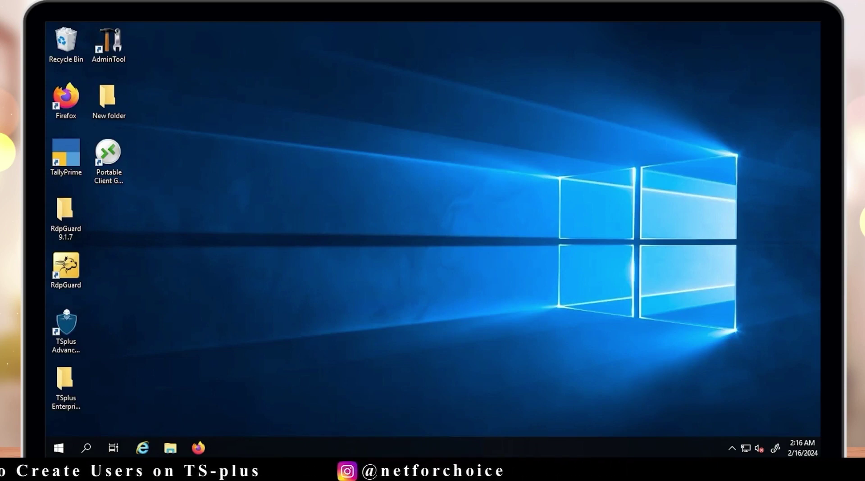
right_click(537, 213)
click(579, 248)
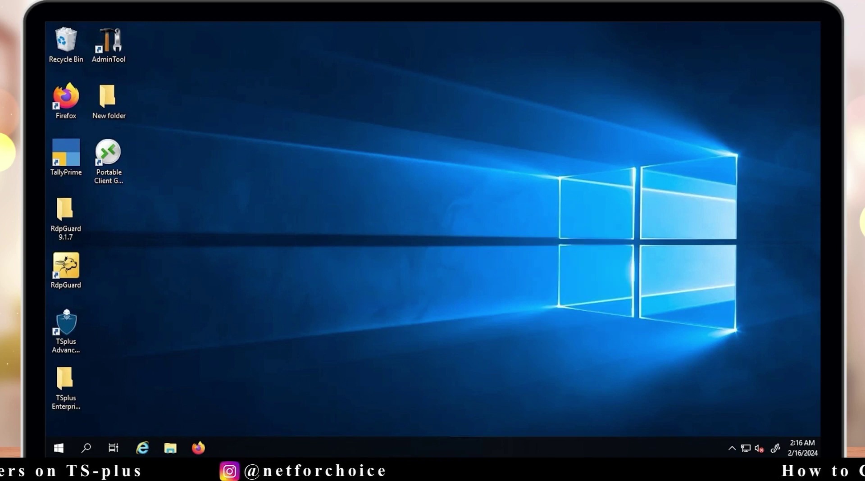
right_click(473, 145)
click(496, 178)
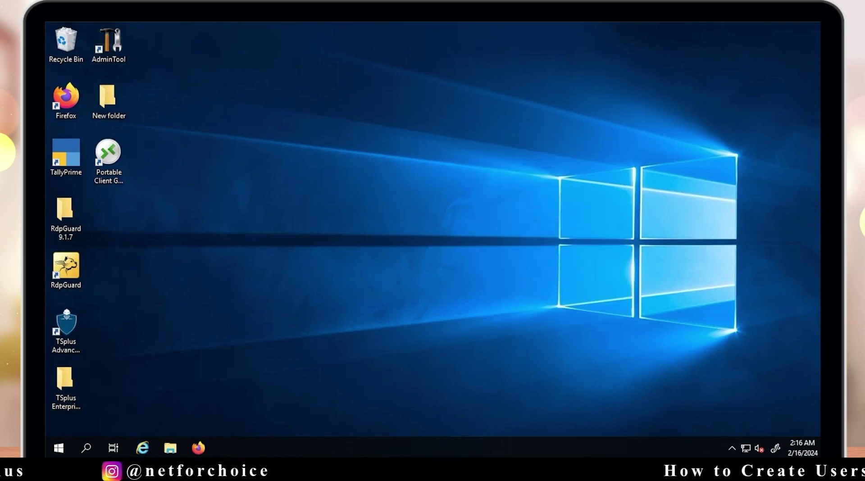
key(super+x)
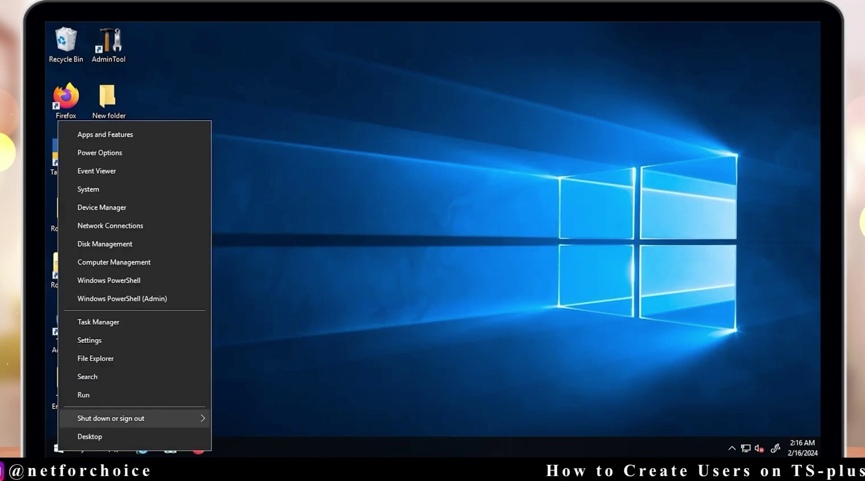
key(Return)
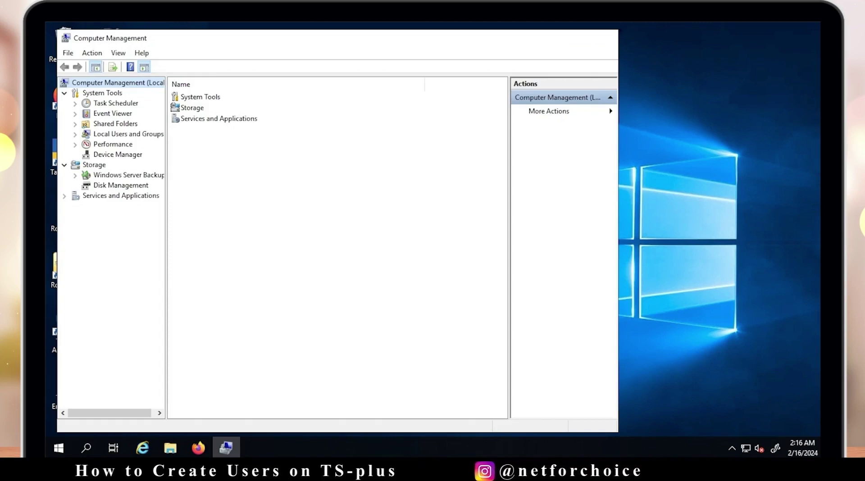
key(alt+F4)
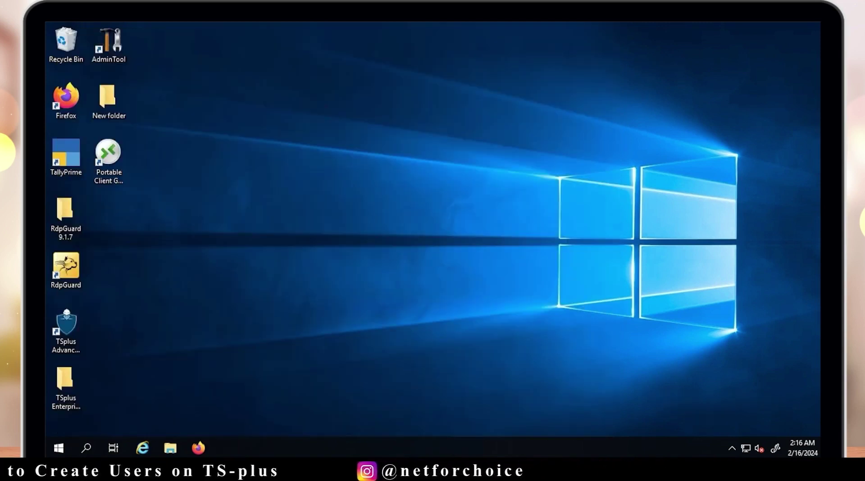
right_click(264, 146)
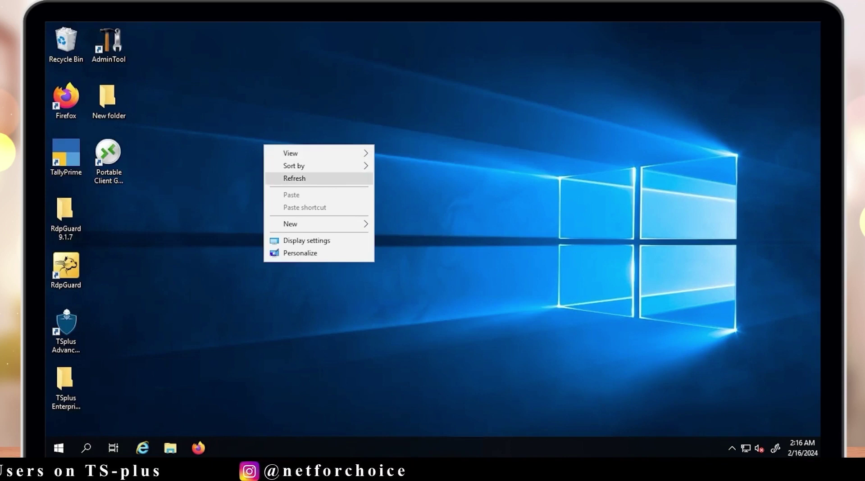
click(294, 178)
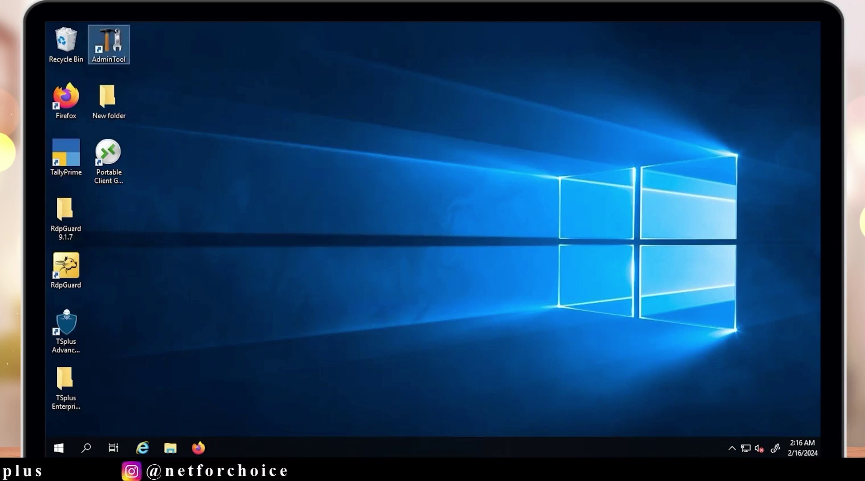
Launch the TSplus AdminTool and show its System Tools page
double_click(118, 56)
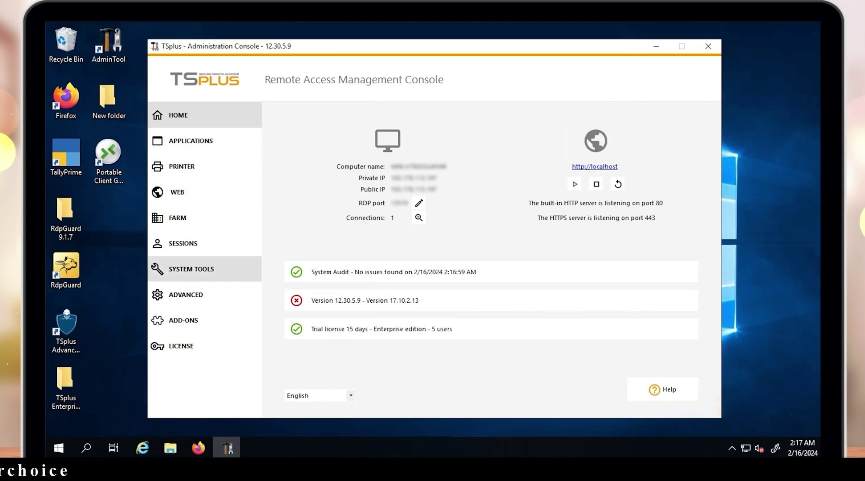
click(191, 269)
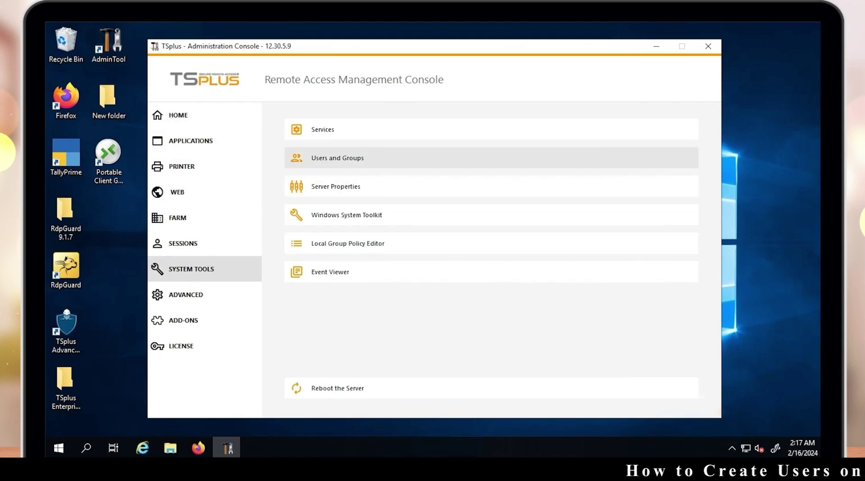
Open Local Users and Groups, add the group 'IT users', then select Users
click(337, 157)
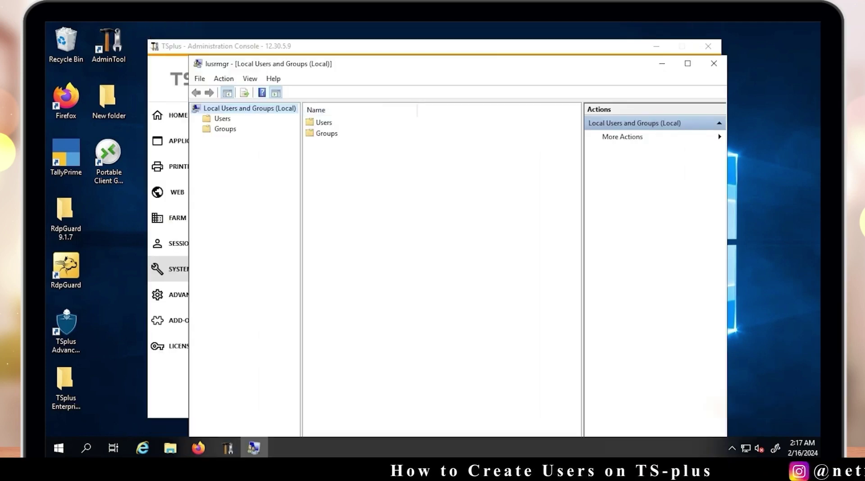
double_click(323, 122)
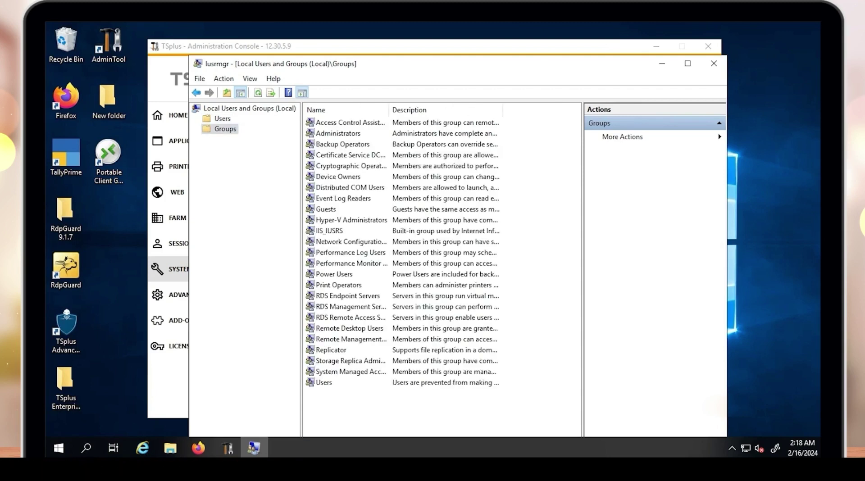
key(shift+F10)
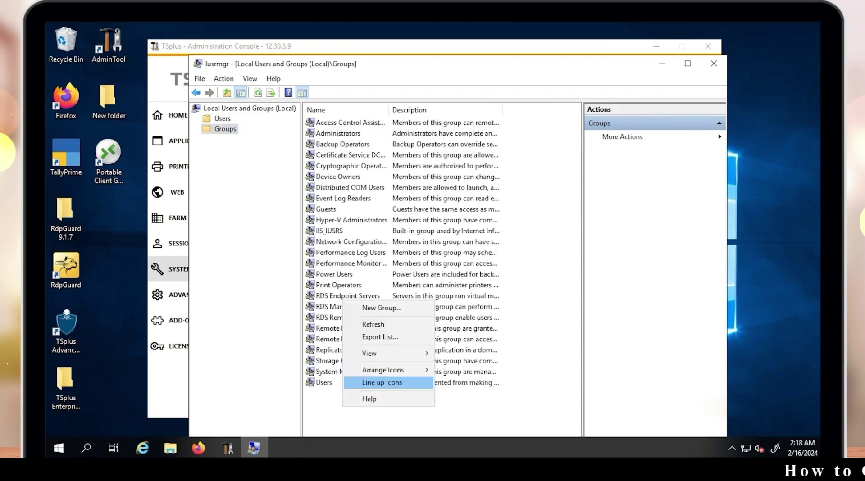
key(Return)
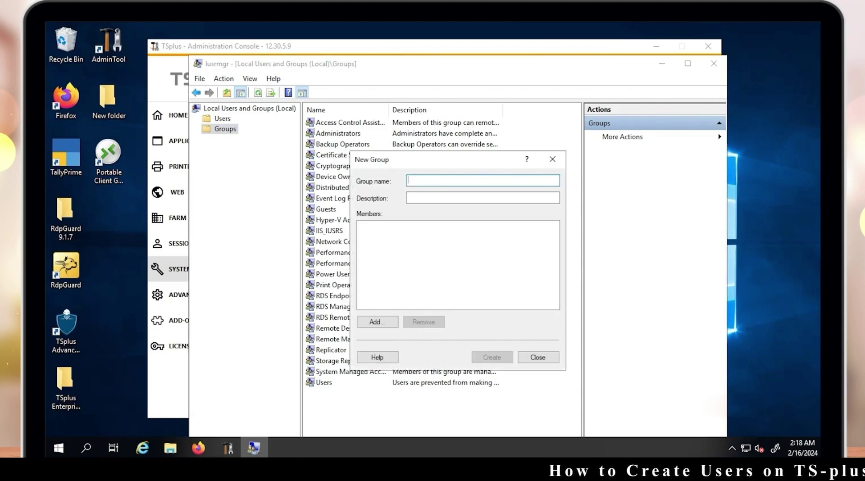
text(IT )
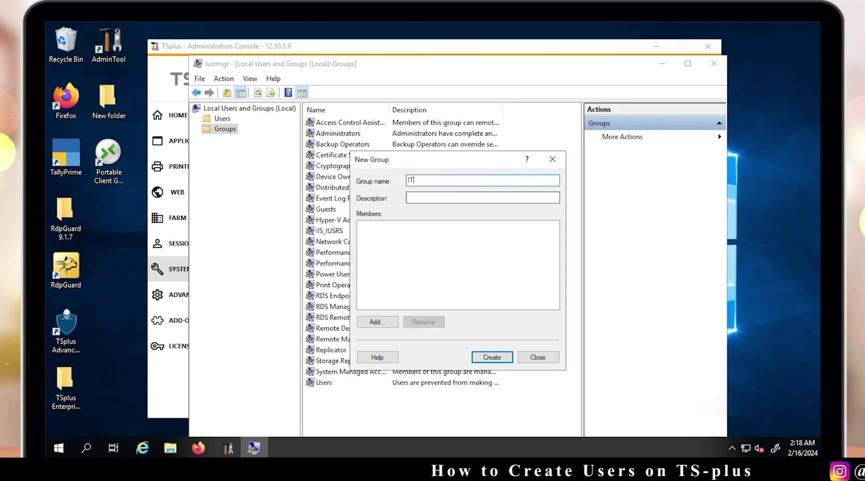
text(users)
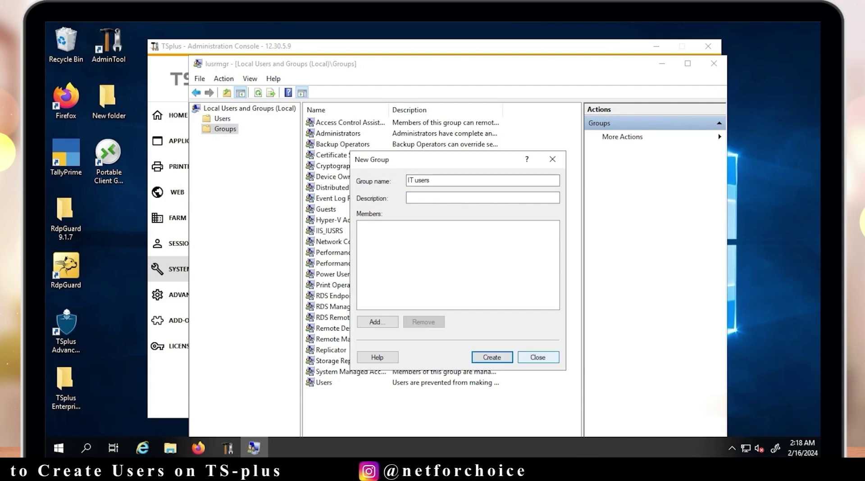
key(Escape)
click(222, 119)
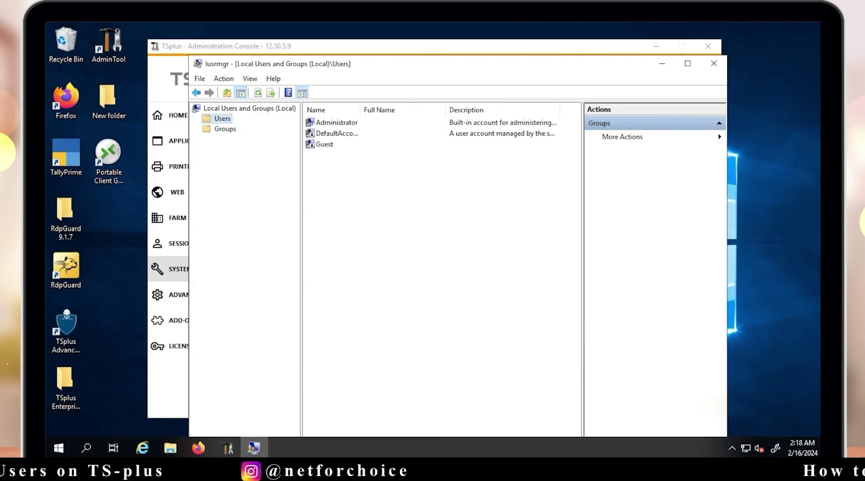
Start a New User form with user name and full name test1
right_click(401, 233)
key(Return)
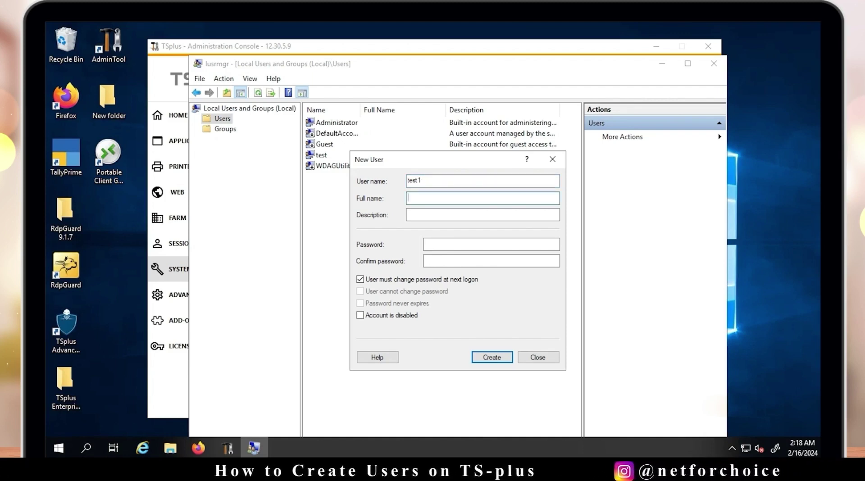
key(Tab)
text(tes)
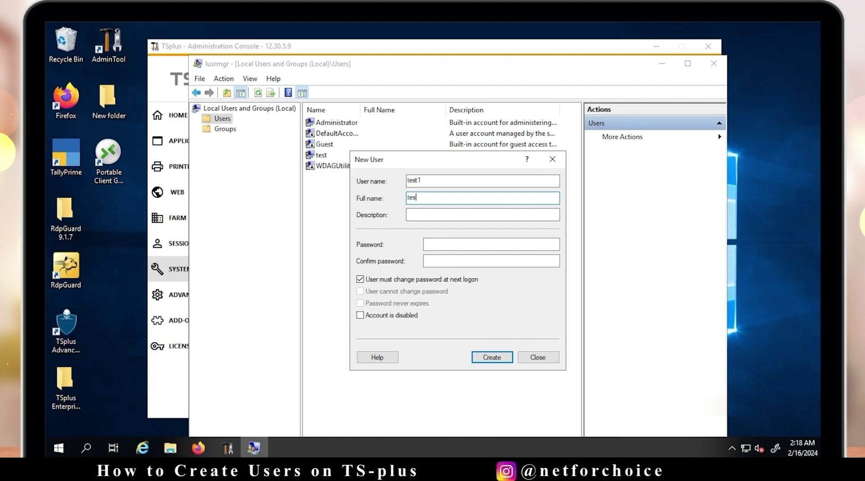
text(t1)
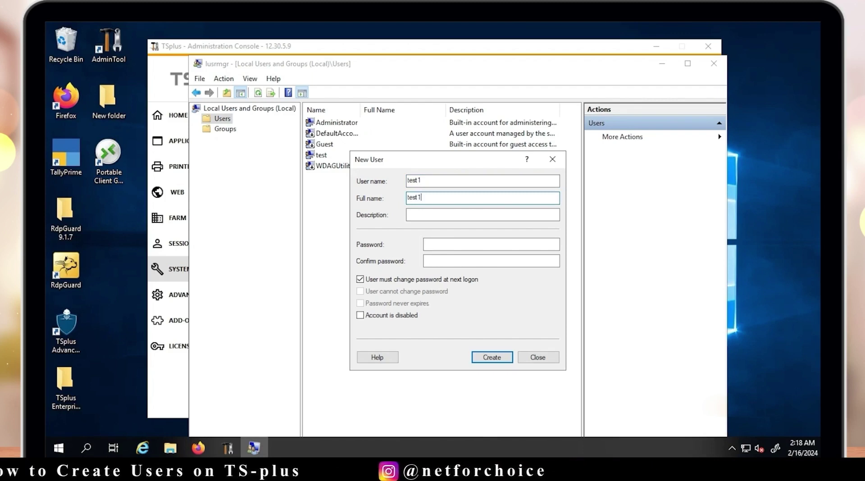
key(Tab)
key(Tab)
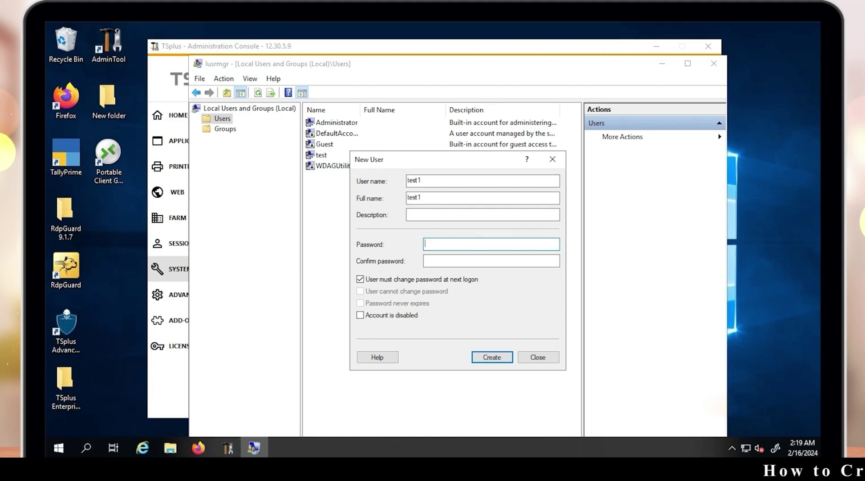
Launch Local Security Policy from Server Manager's Tools menu
click(59, 448)
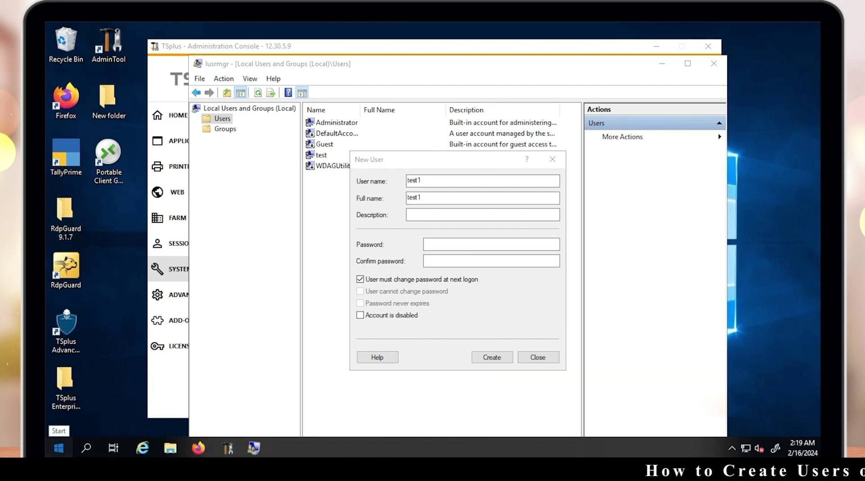
click(258, 135)
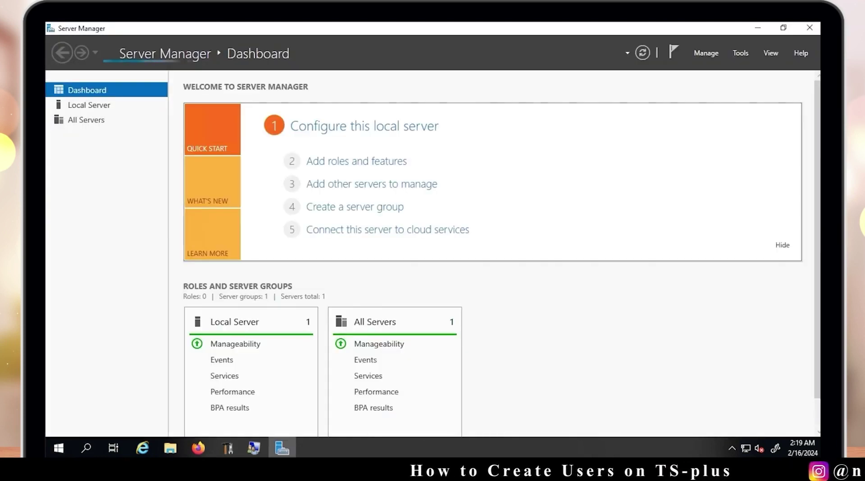
click(740, 52)
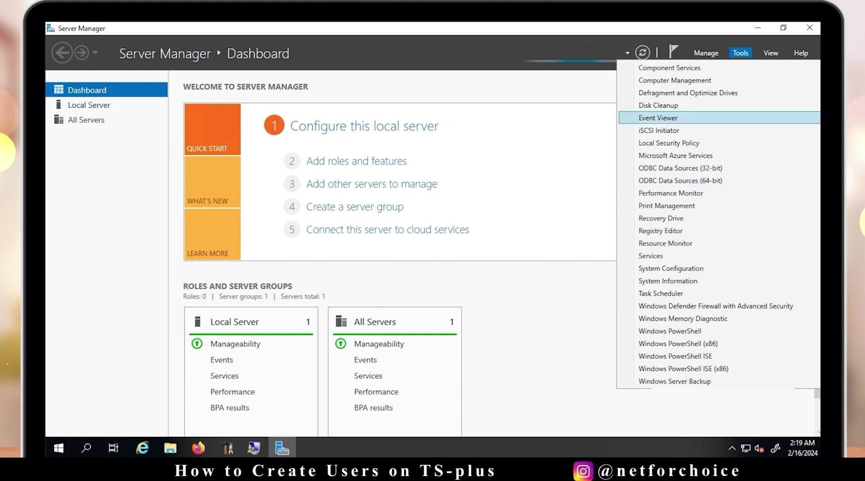
click(669, 143)
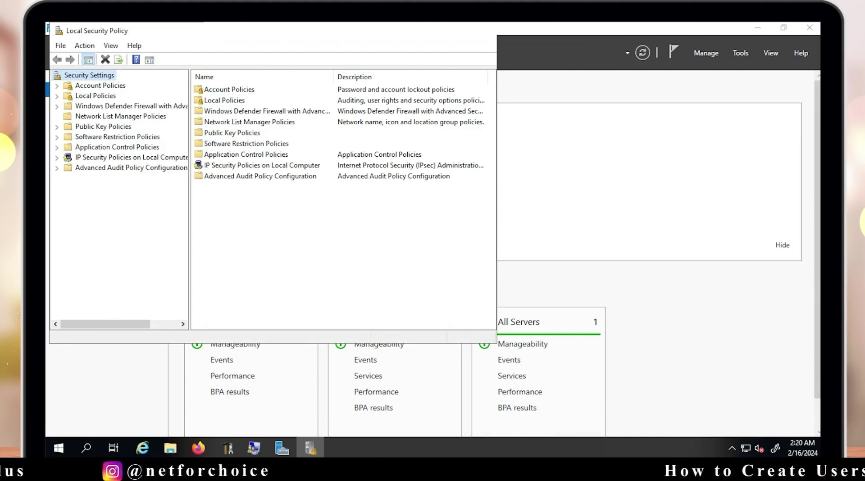
Browse Account Policies and open the Password Policy settings
click(229, 90)
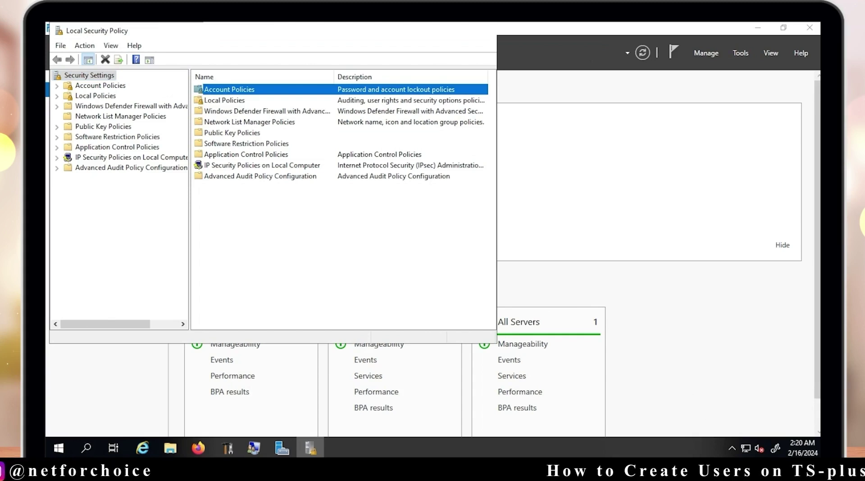
key(Return)
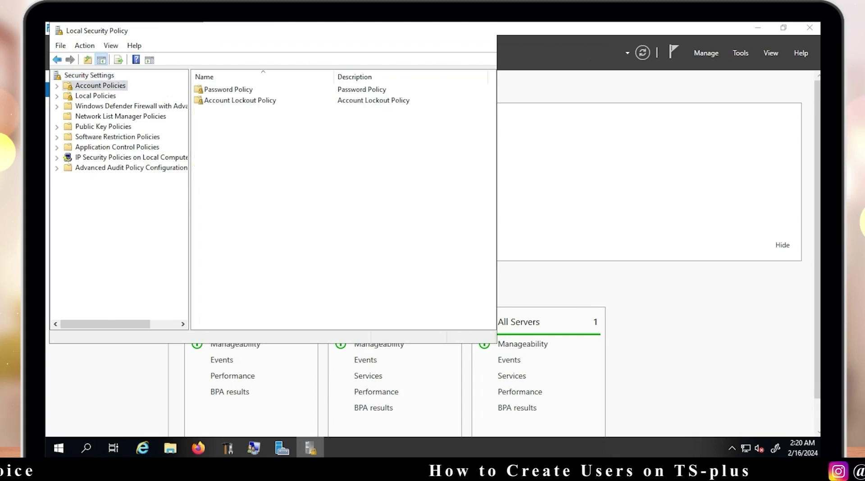
key(Down)
key(Return)
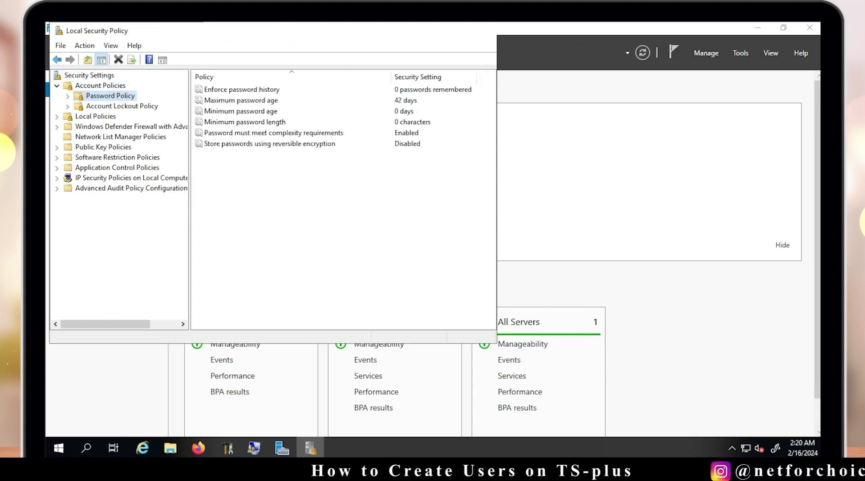
key(alt+Left)
key(Down)
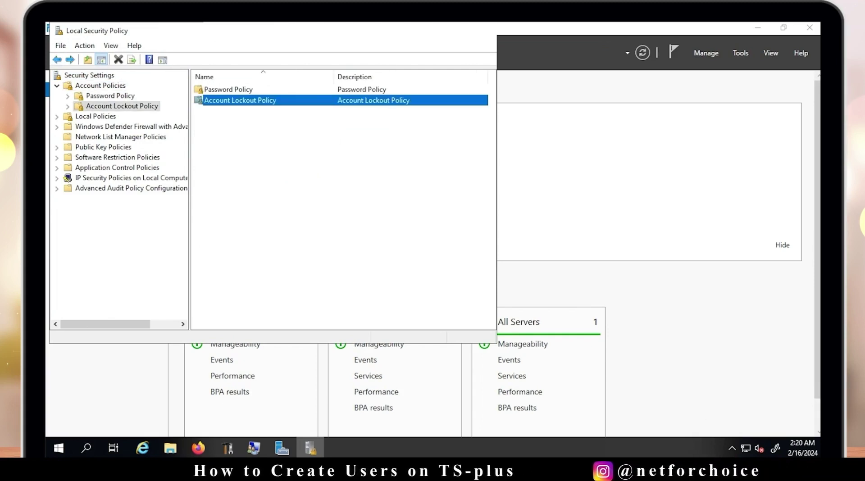
key(Return)
key(alt+Left)
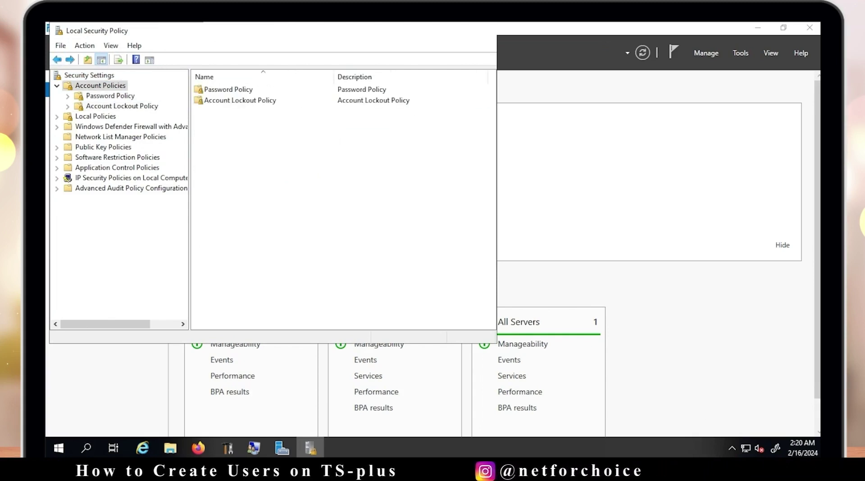
key(Down)
key(Return)
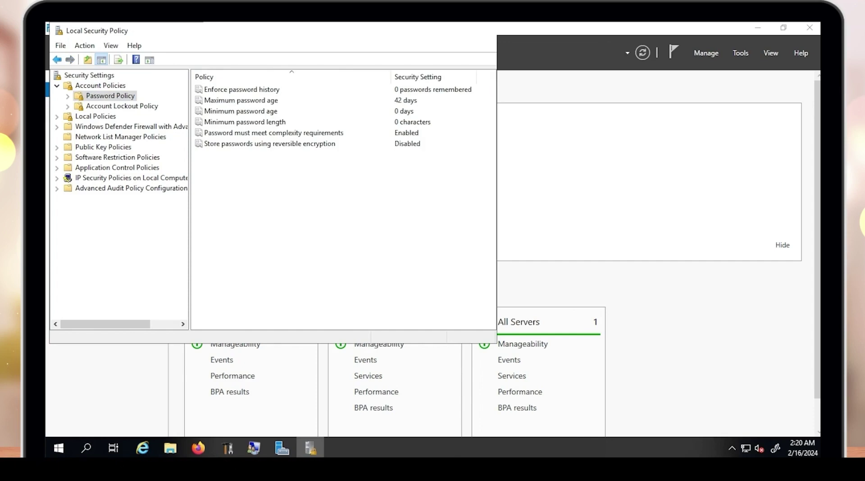
Check Minimum password length stays at 0 characters, then close Local Security Policy
click(244, 122)
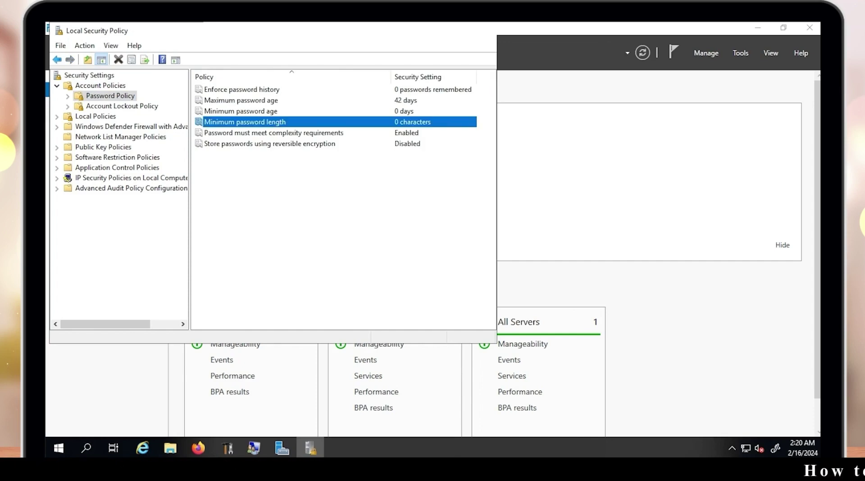
key(Return)
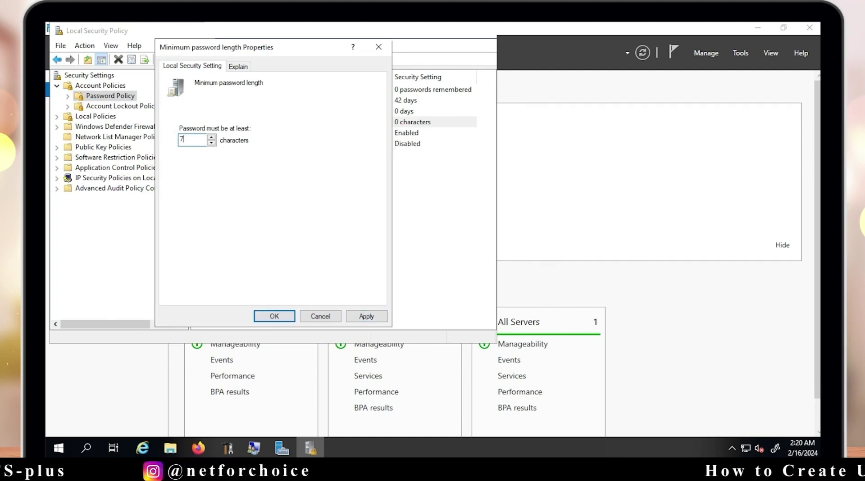
click(379, 46)
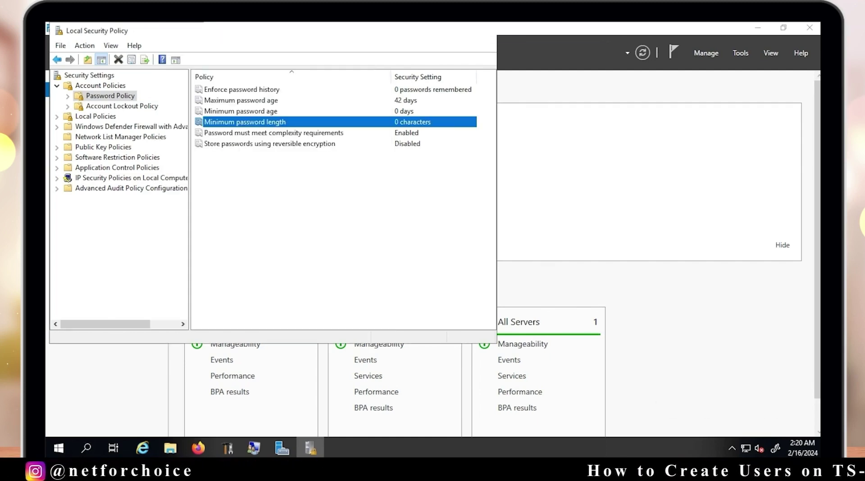
click(578, 127)
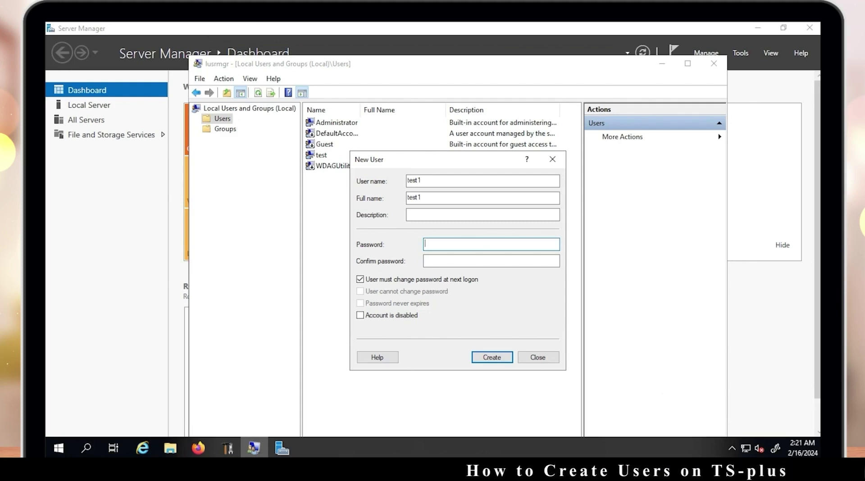
Enter and confirm test1's password, set cannot-change and never-expires, and create the account
text(12345)
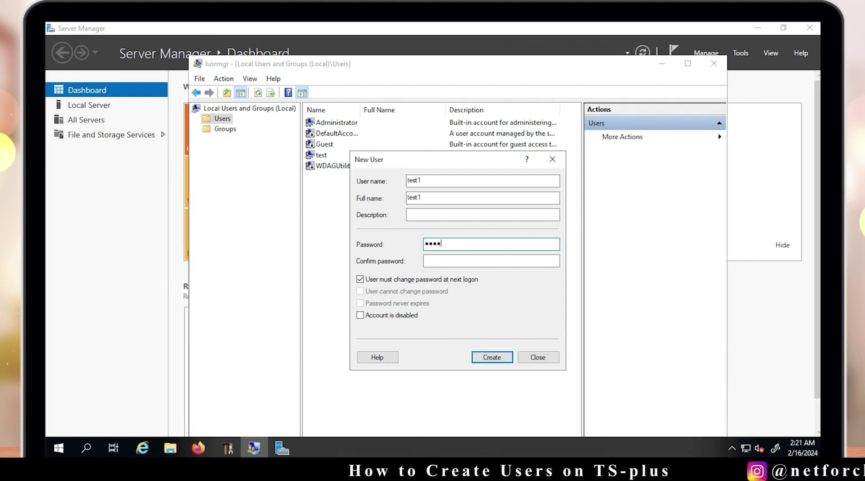
text(678)
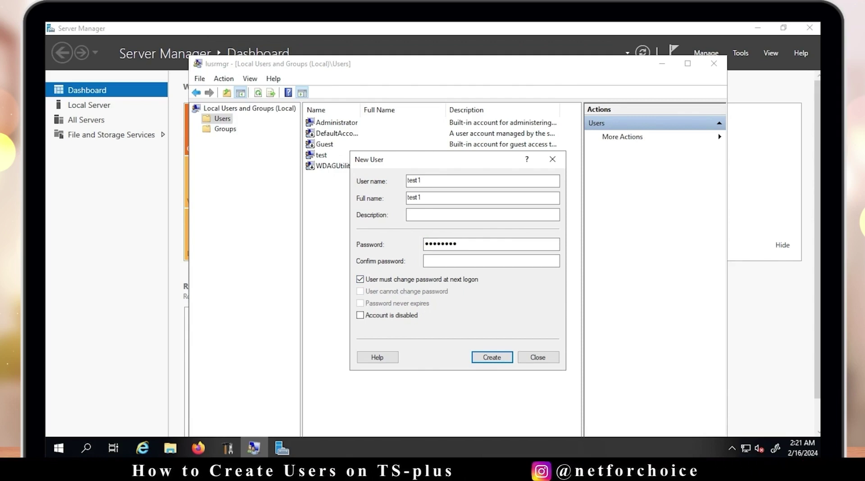
click(491, 261)
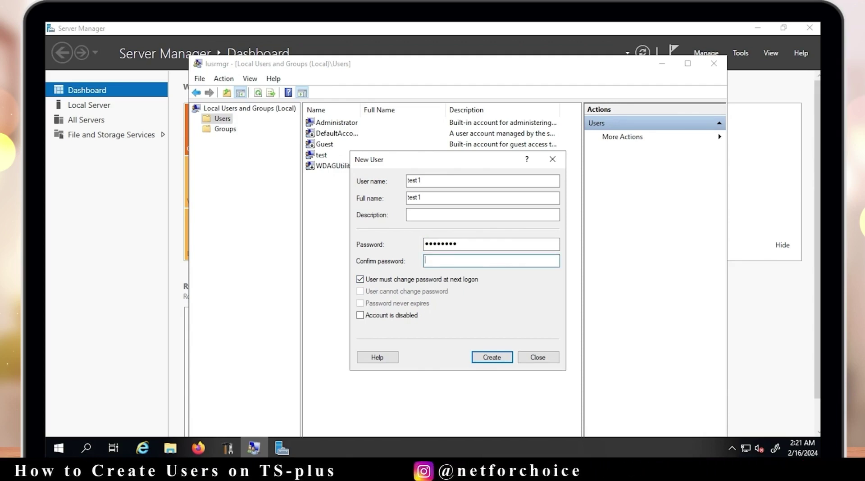
text(•••)
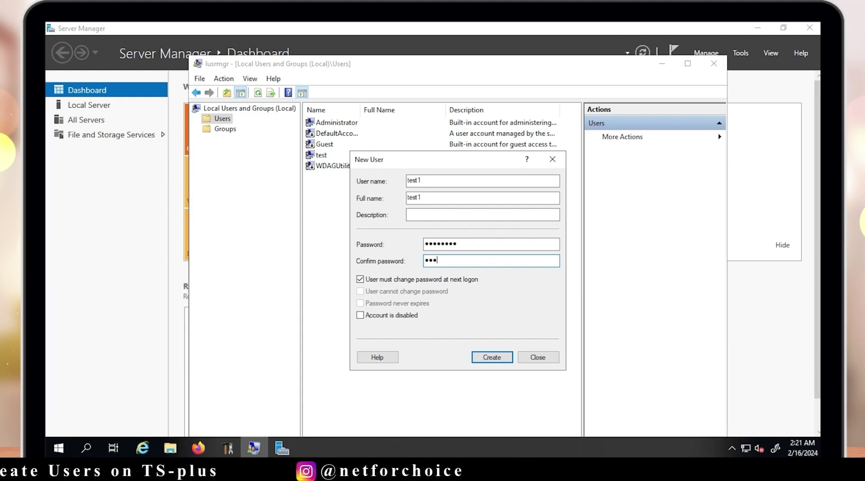
text(••)
key(BackSpace)
key(BackSpace)
key(BackSpace)
key(BackSpace)
key(BackSpace)
text(•)
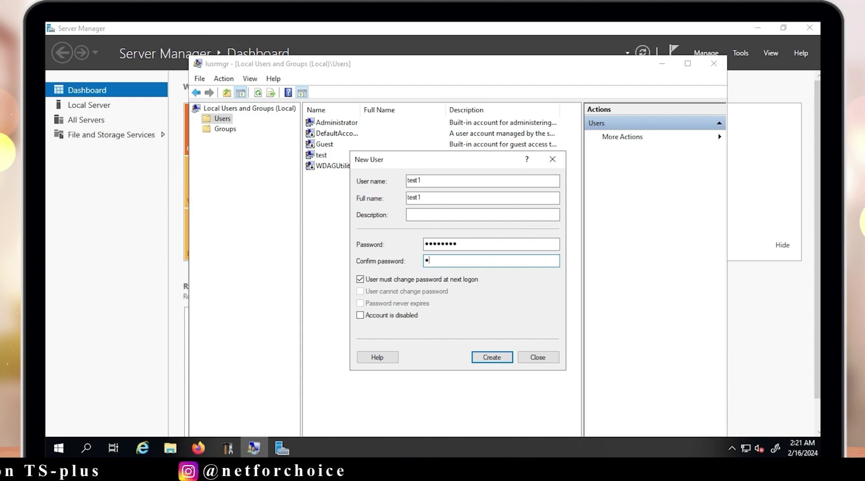
text(••)
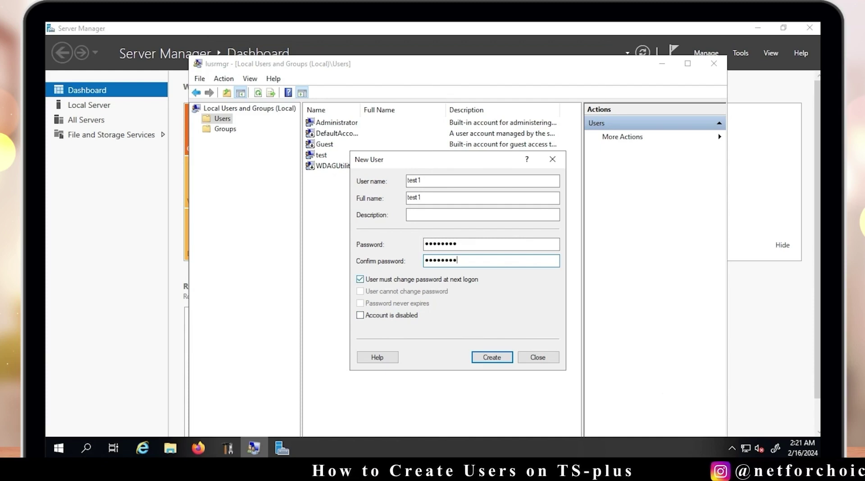
click(360, 279)
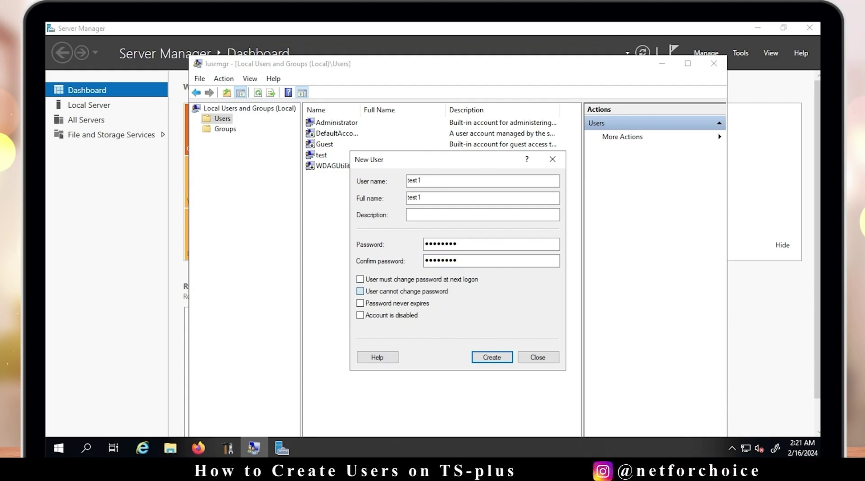
click(360, 291)
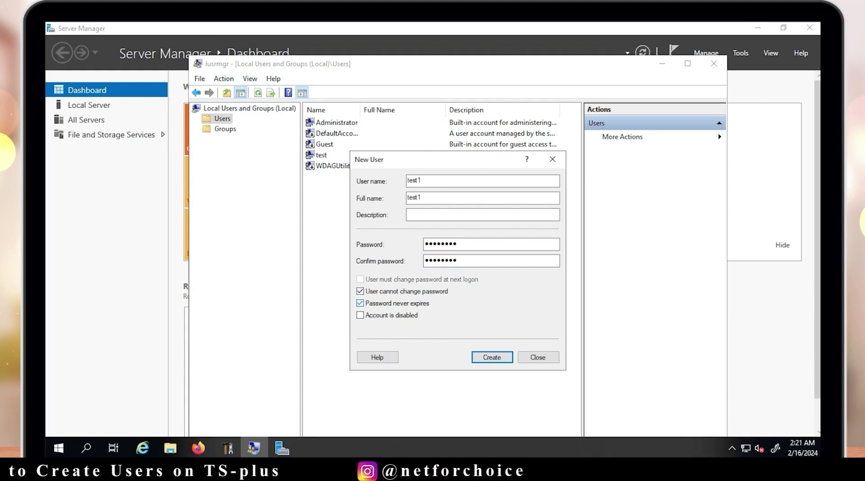
key(Return)
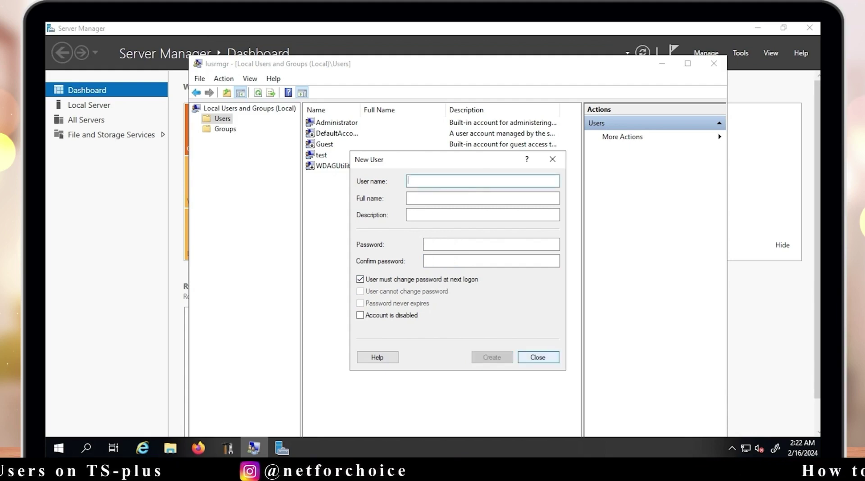
key(Return)
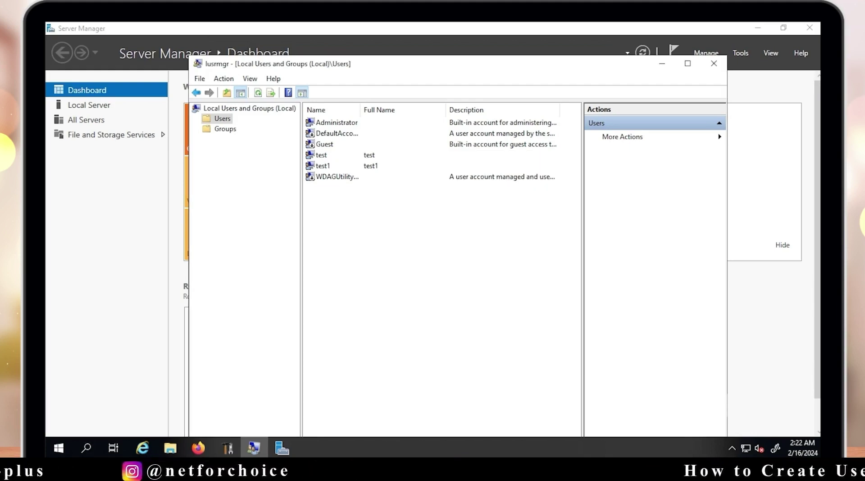
Check the new test1 account, apply the updated policy with gpupdate /force, and close Local Users and Groups
click(313, 167)
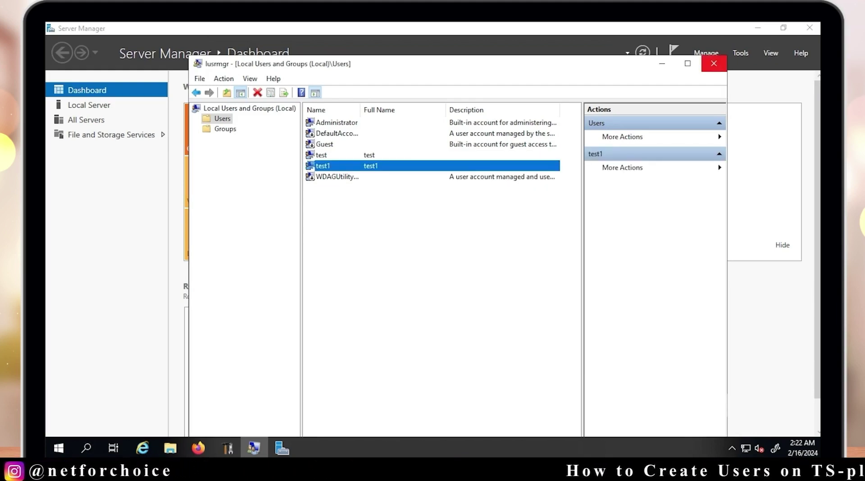
key(super+r)
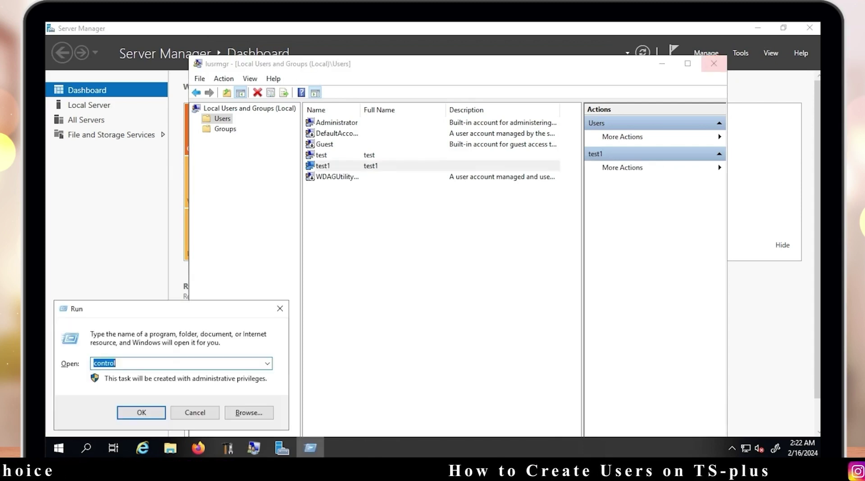
key(BackSpace)
key(BackSpace)
key(BackSpace)
key(BackSpace)
key(BackSpace)
key(BackSpace)
key(BackSpace)
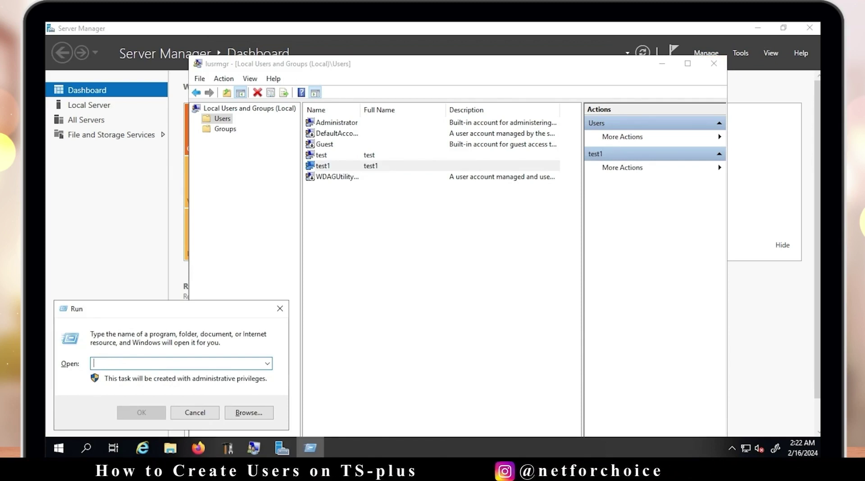
text(gp)
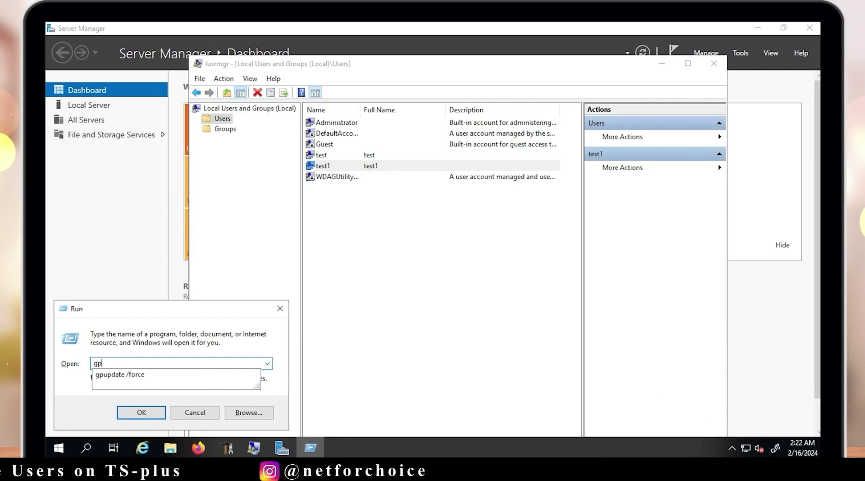
key(Down)
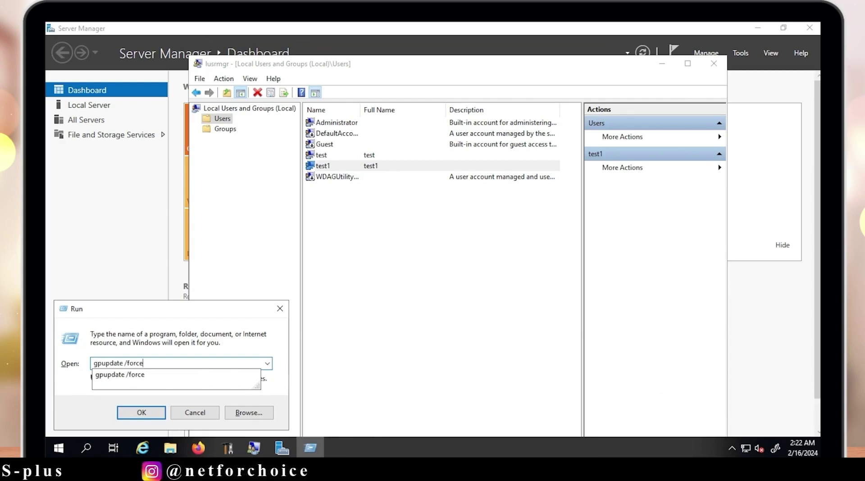
key(Return)
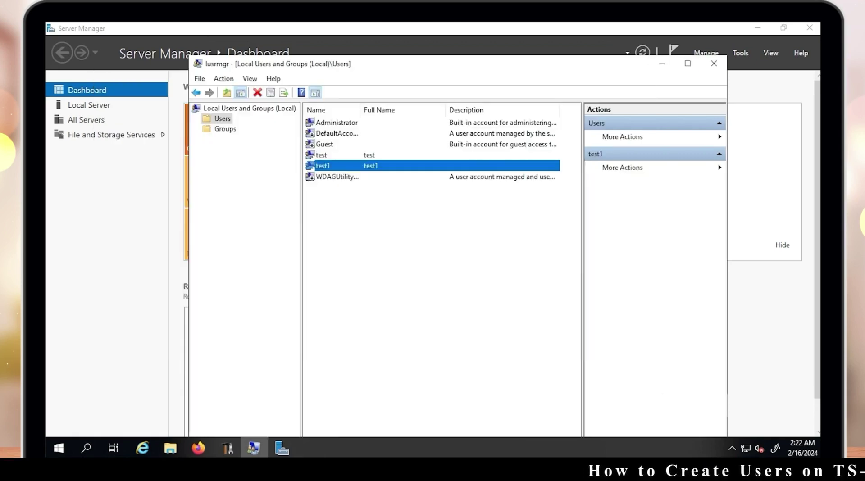
click(714, 63)
Close Server Manager, refresh the desktop twice, and go to the console's Applications section
click(810, 27)
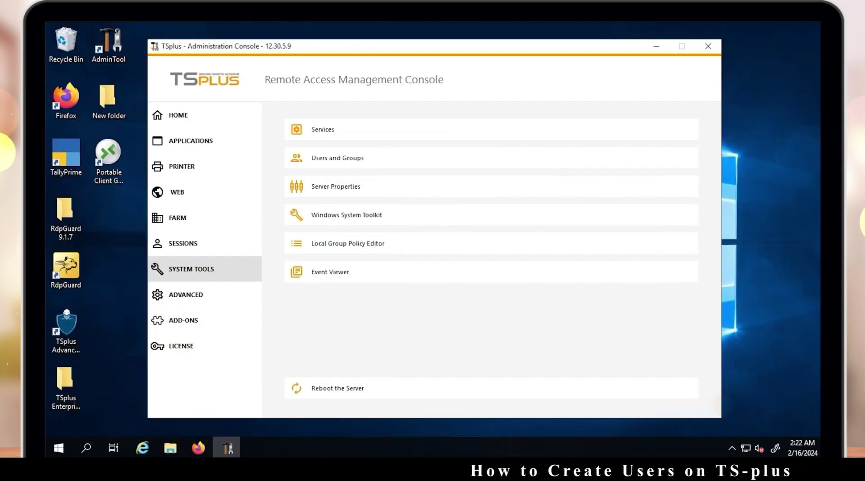
right_click(715, 107)
click(743, 140)
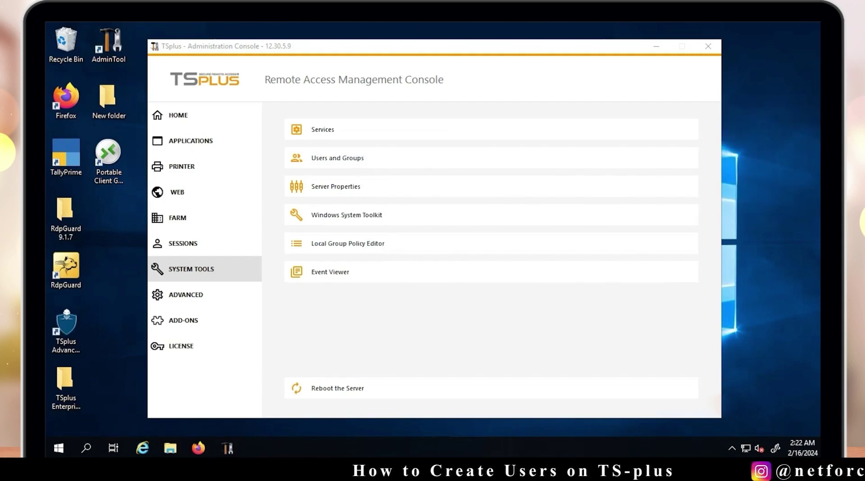
right_click(723, 141)
click(744, 174)
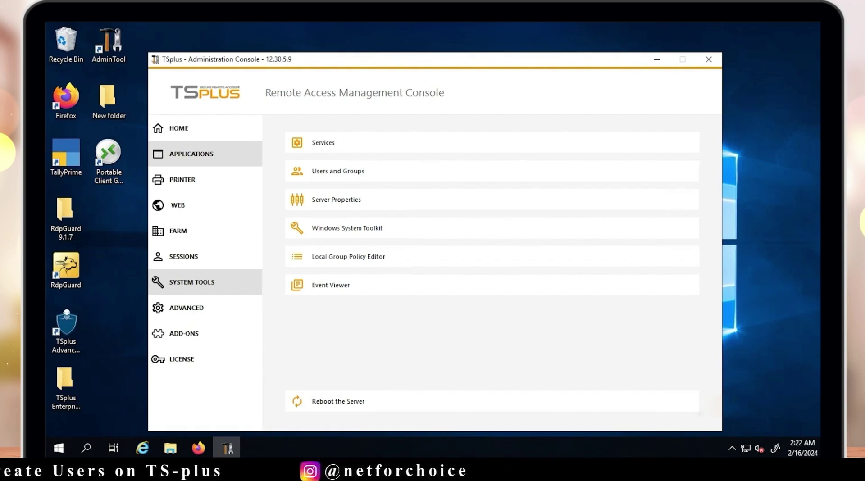
click(192, 154)
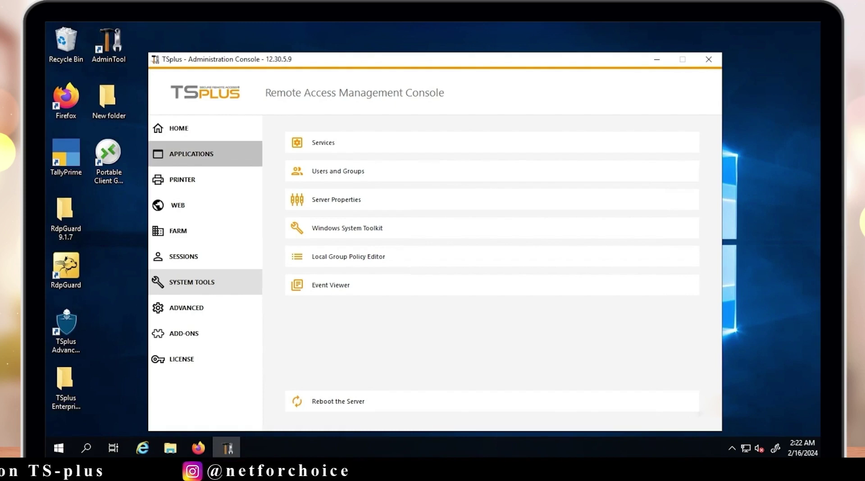